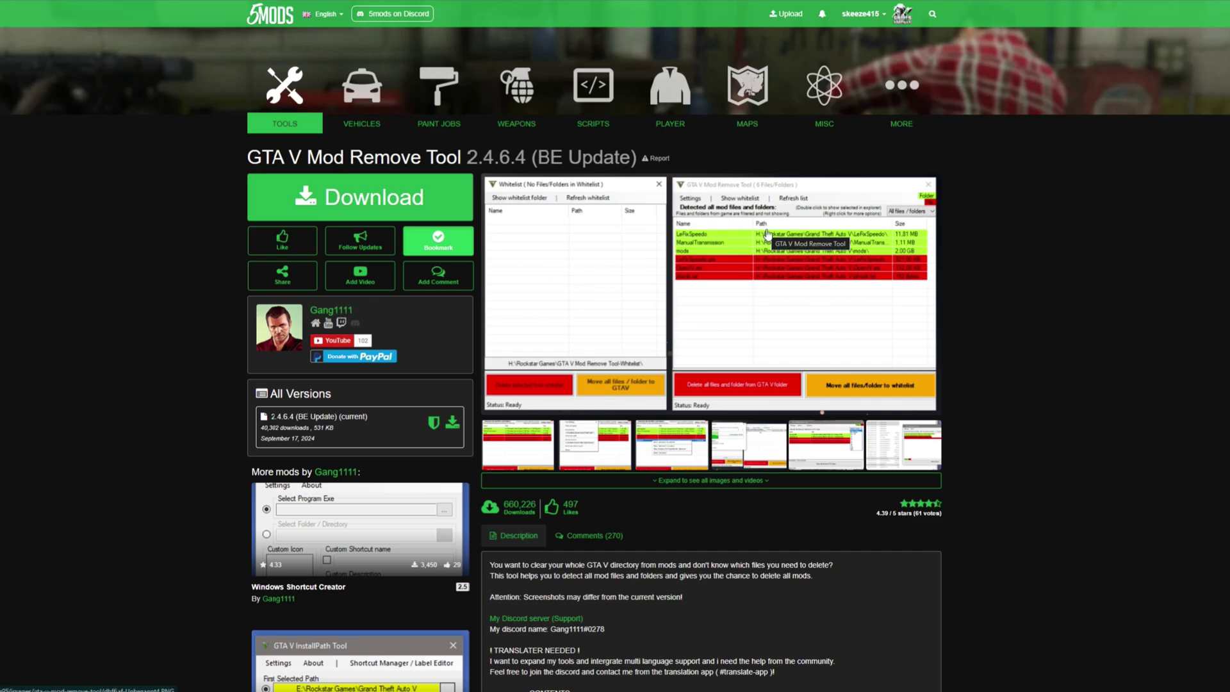
- Scroll up and down through the GTA V Mod Remove Tool description on the GTA5-Mods page
scroll(703, 277, down, 5)
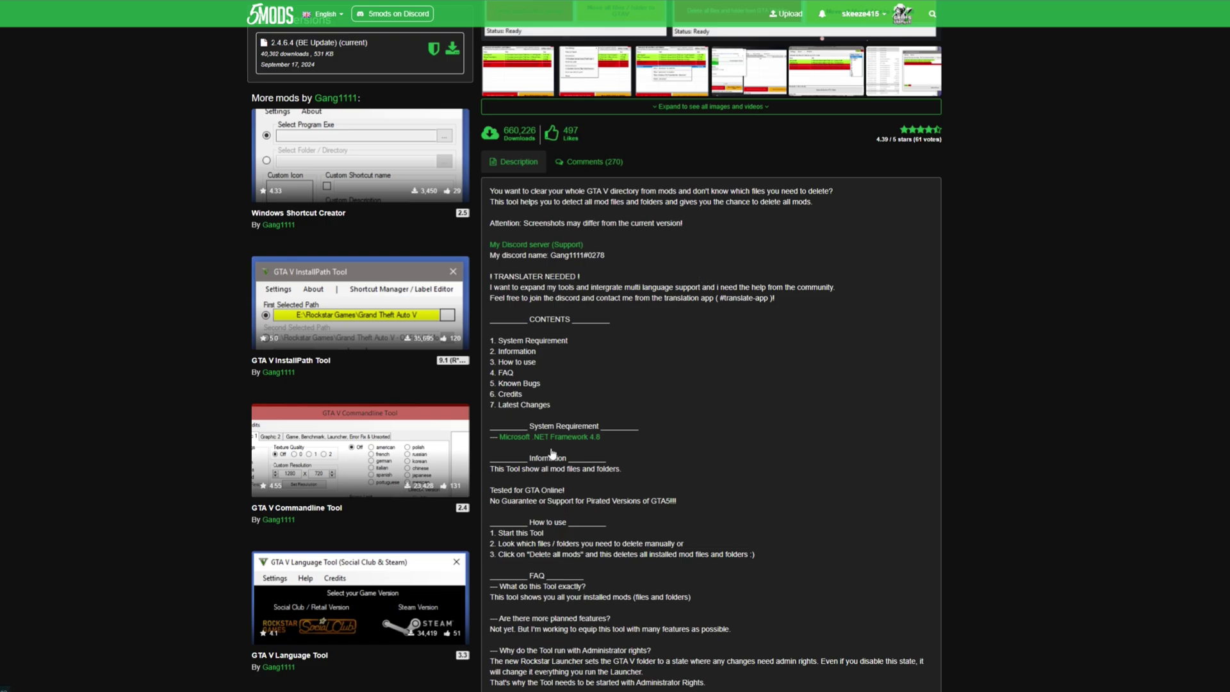
scroll(779, 282, down, 4)
scroll(743, 352, down, 2)
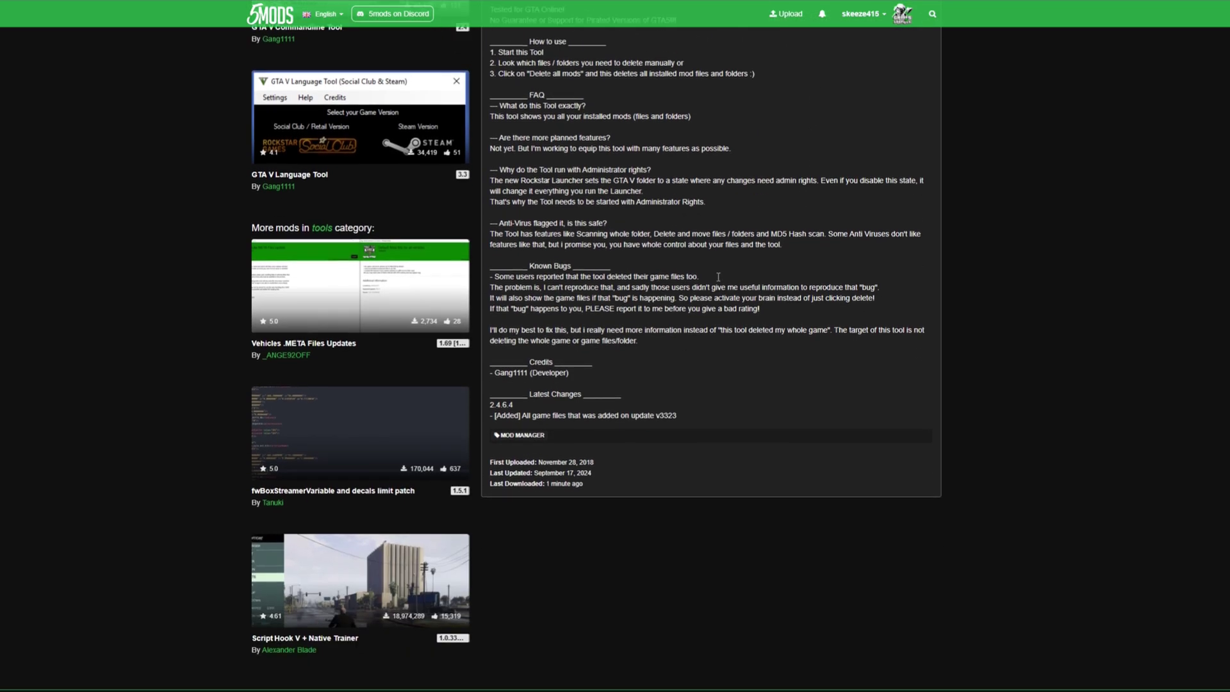
scroll(698, 442, up, 8)
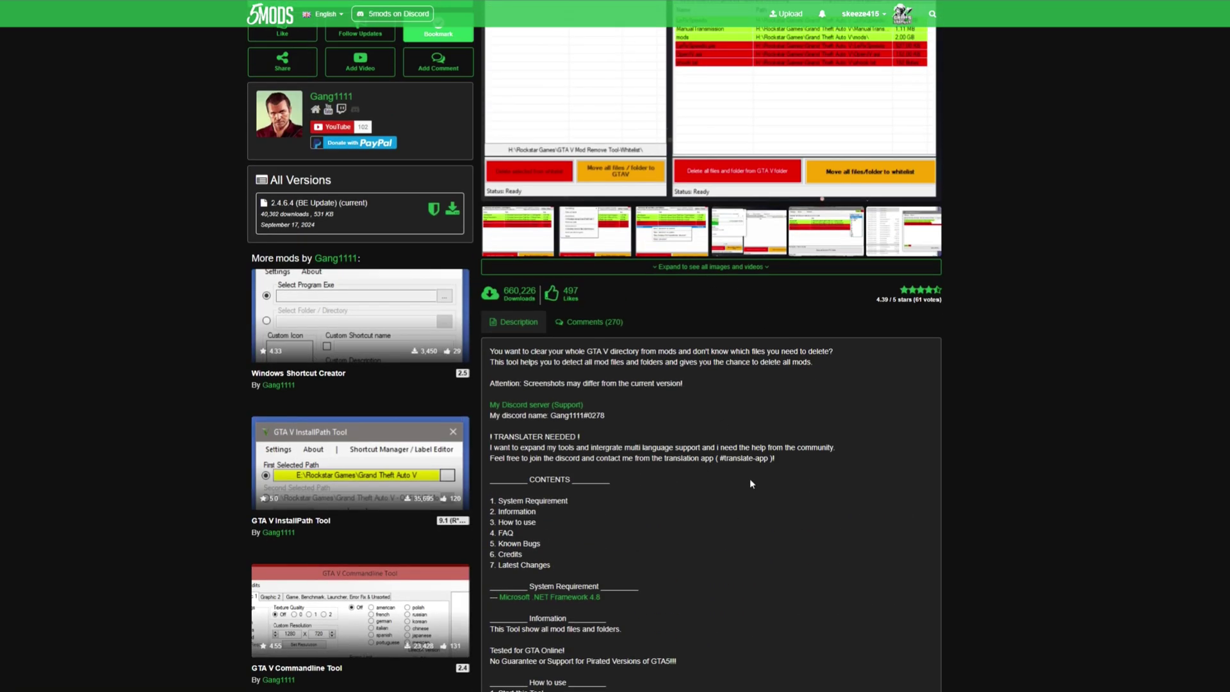
scroll(749, 482, up, 2)
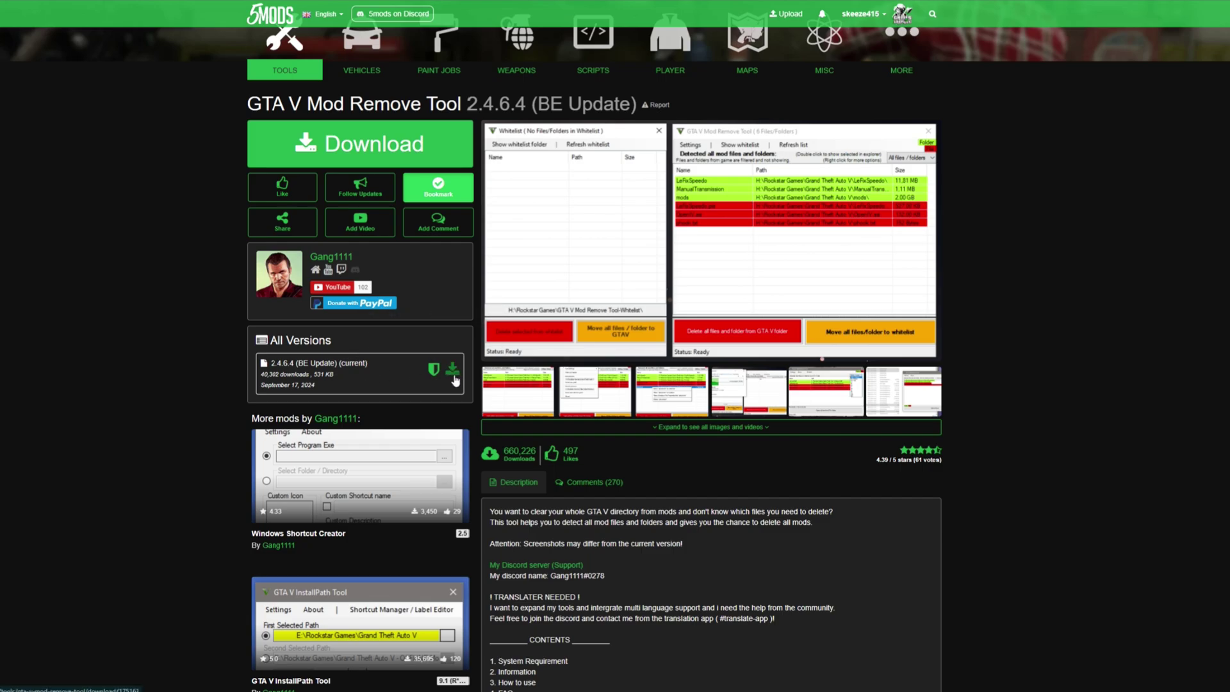
scroll(882, 455, down, 3)
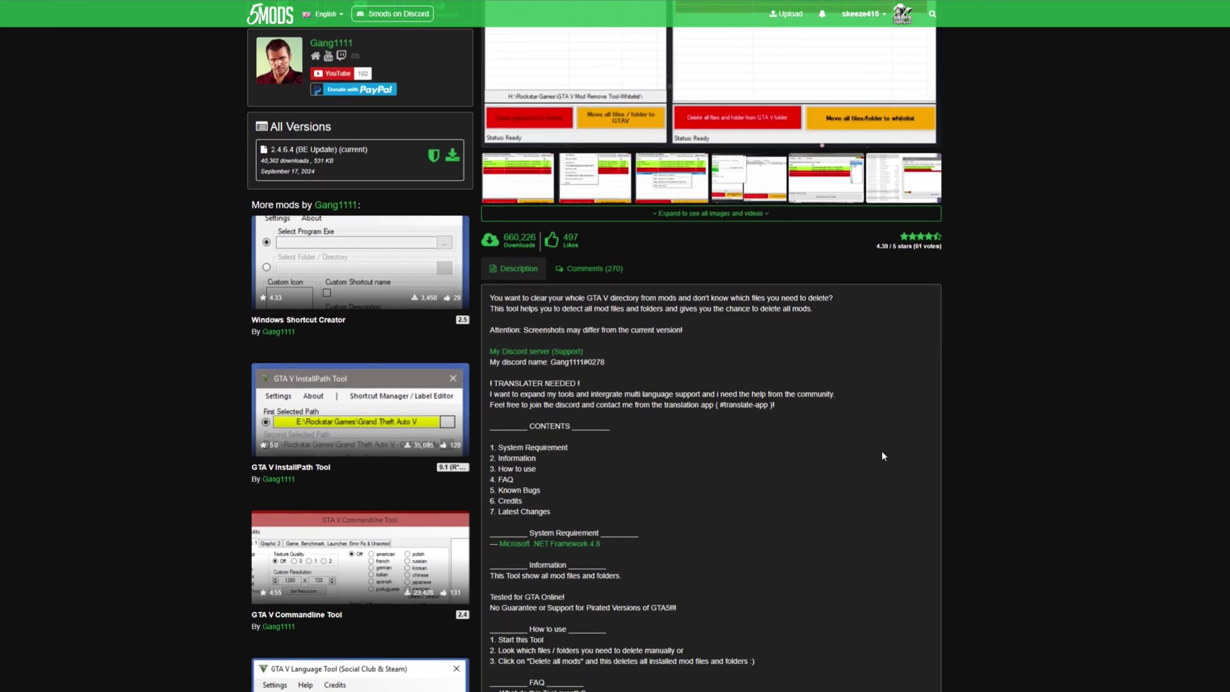
scroll(883, 456, down, 2)
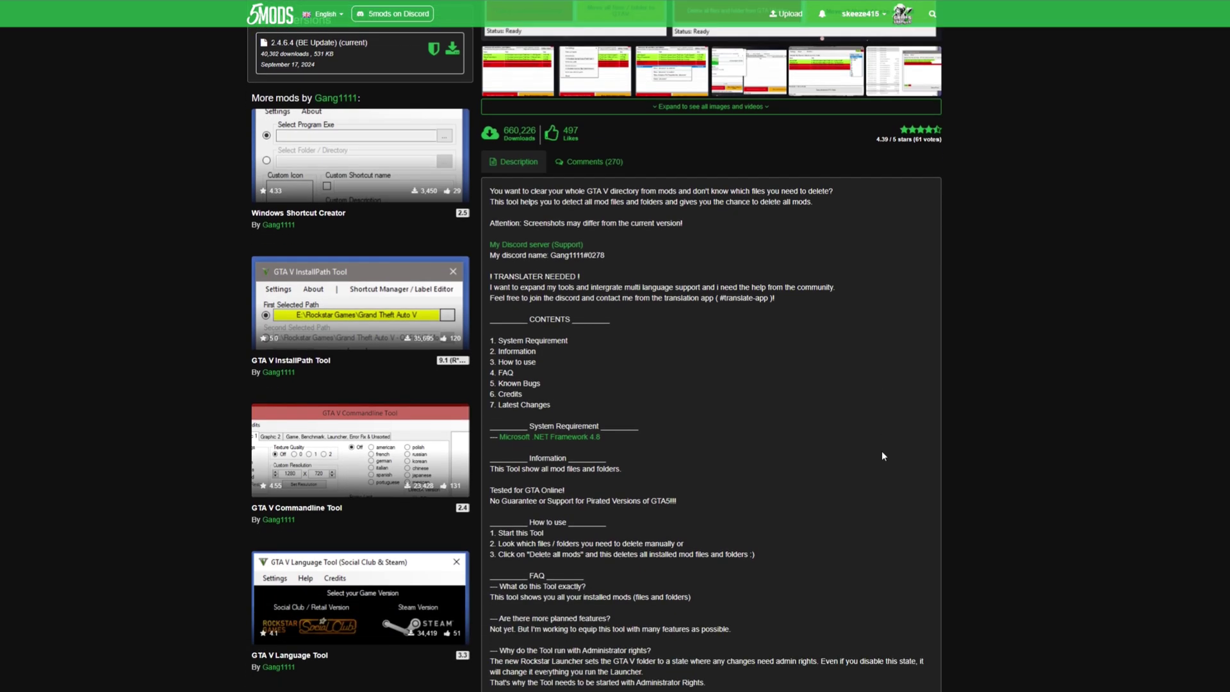
scroll(883, 455, down, 1)
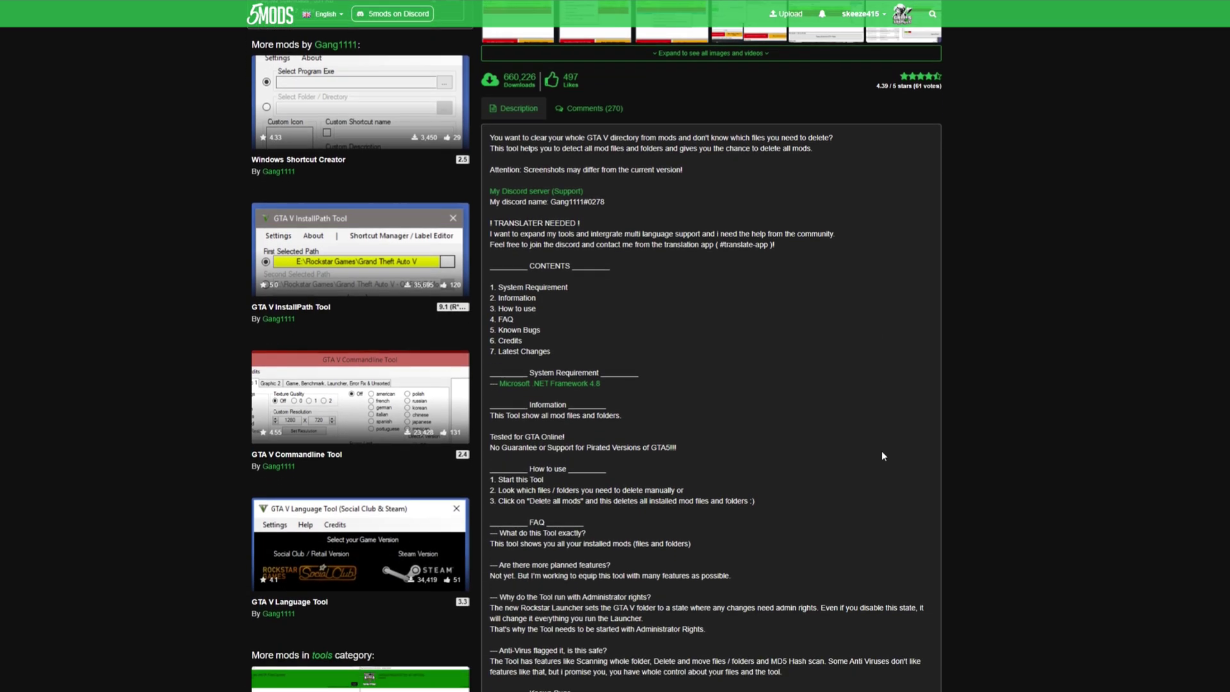
scroll(882, 452, up, 6)
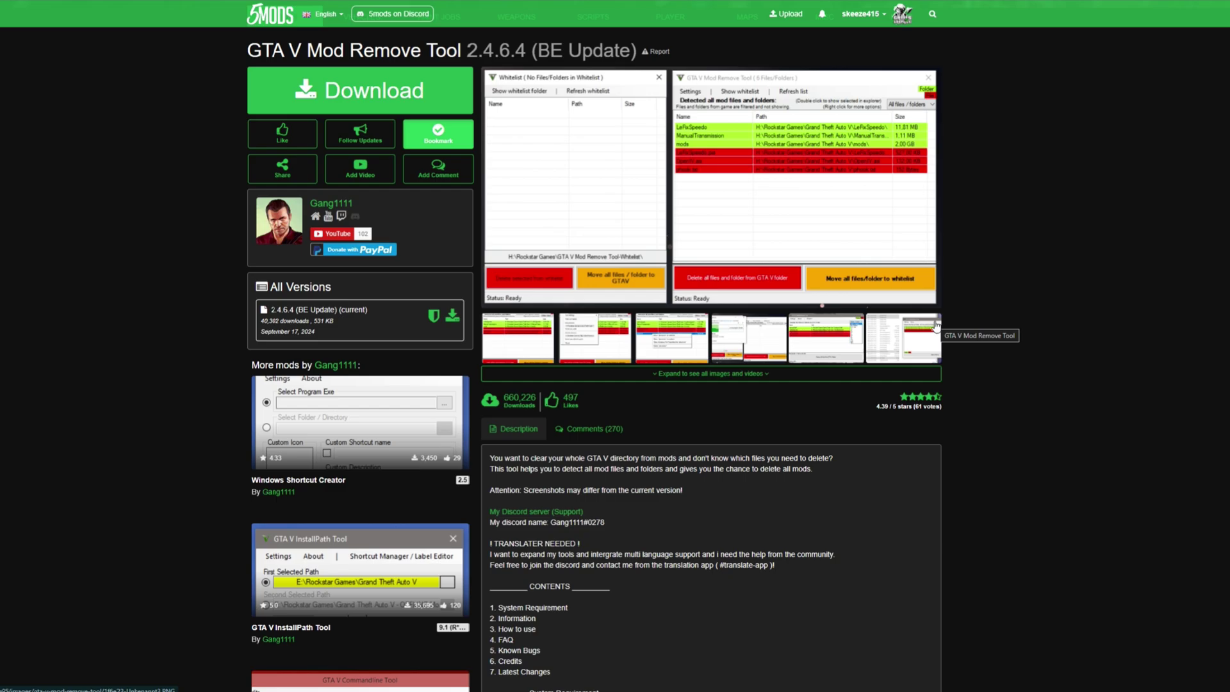
scroll(927, 332, up, 2)
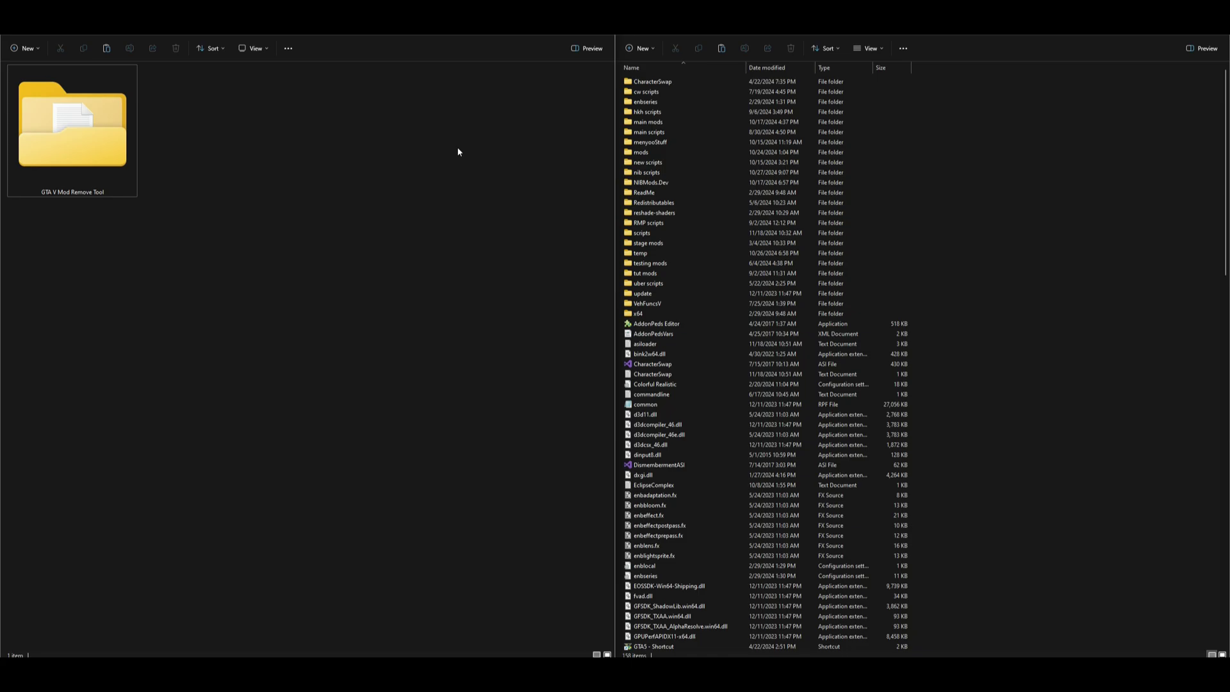
- Open the GTA V Mod Remove Tool folder and run GTA V Mod Remove Tool.exe as administrator
mouse_move(114, 148)
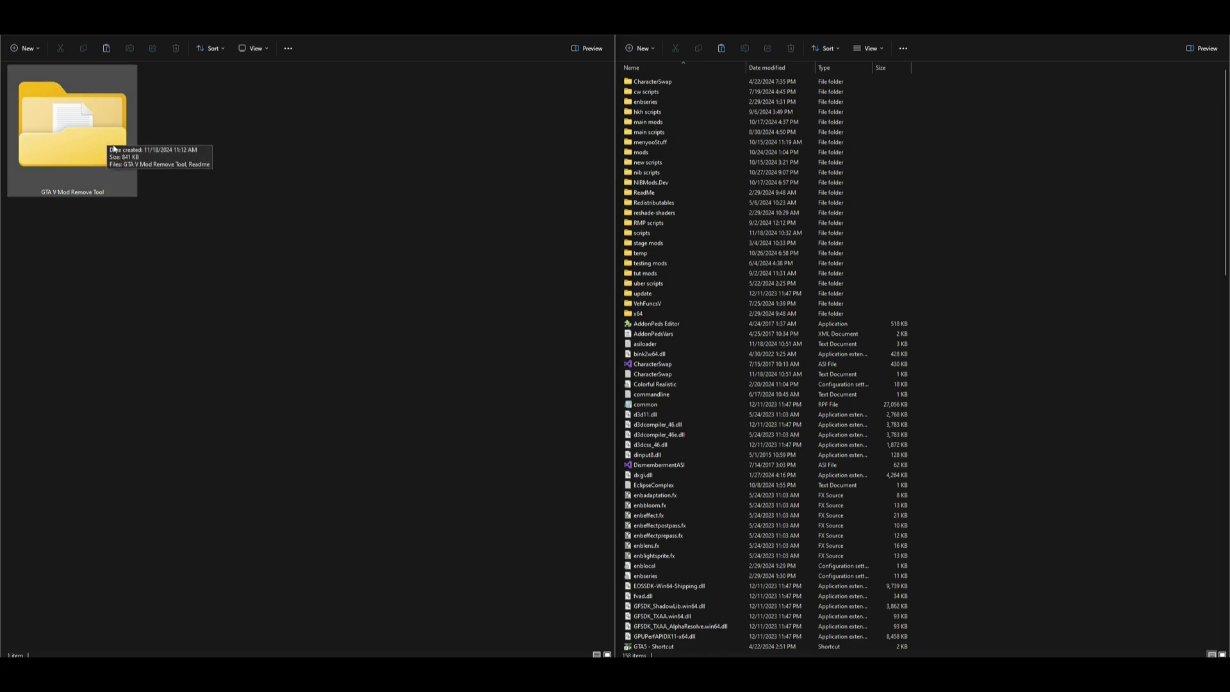
double_click(99, 129)
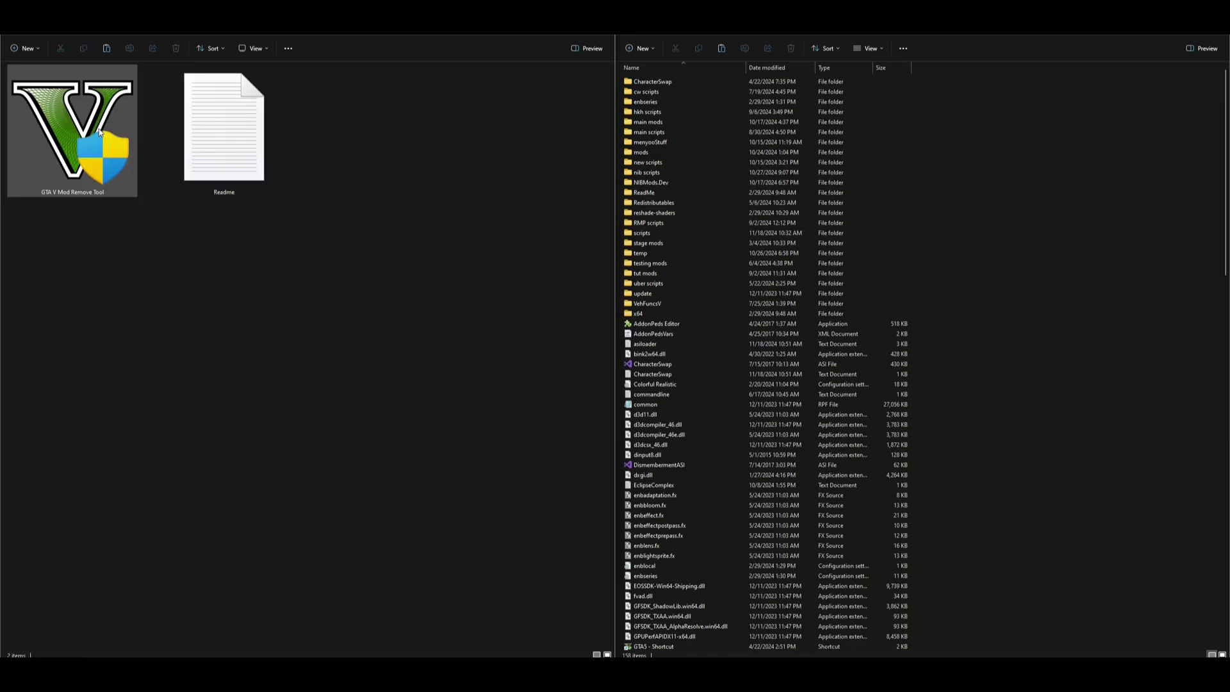
click(214, 143)
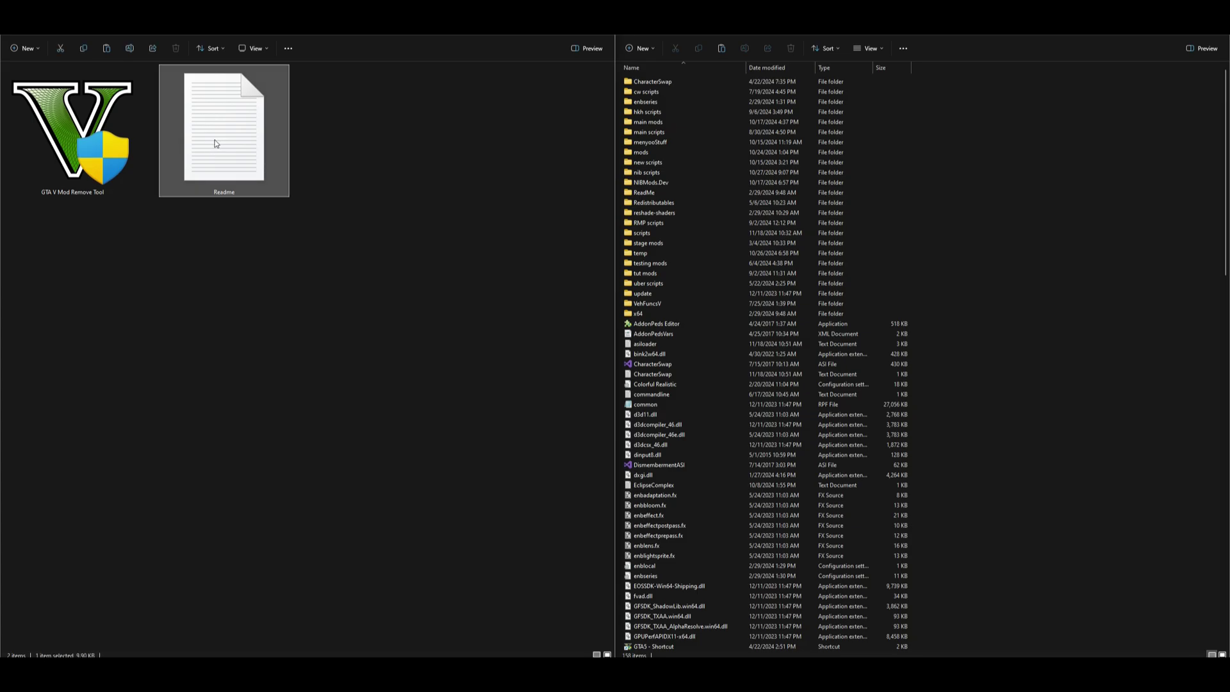
click(66, 190)
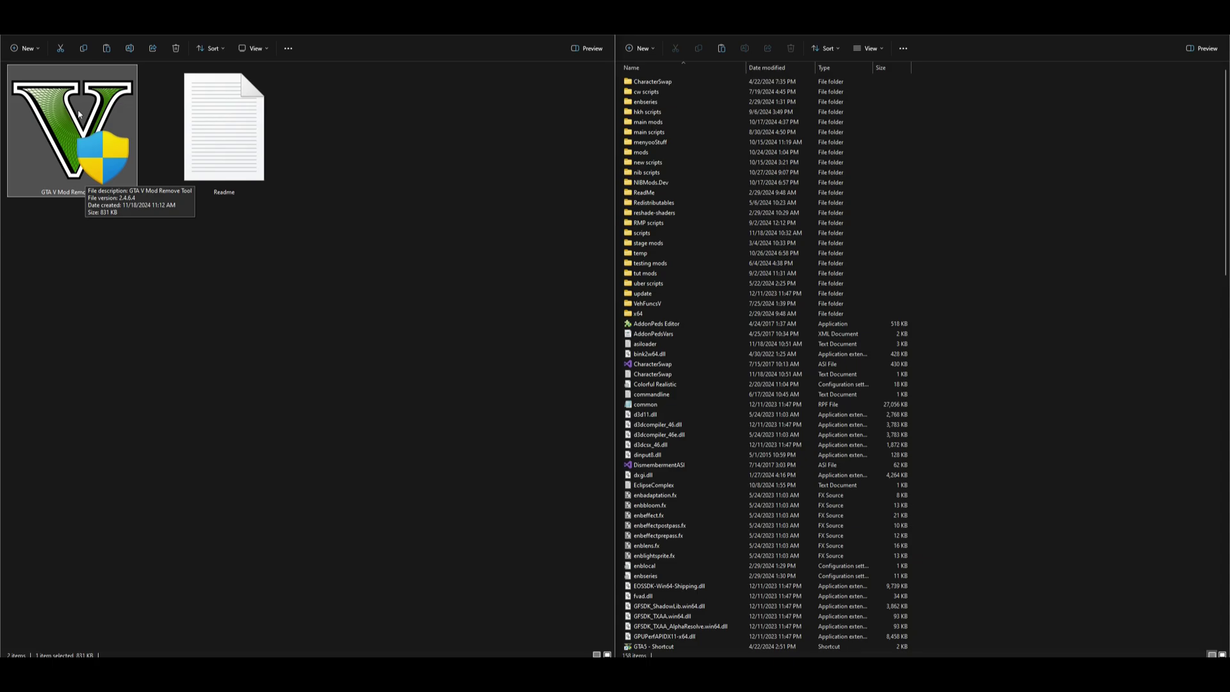
double_click(79, 116)
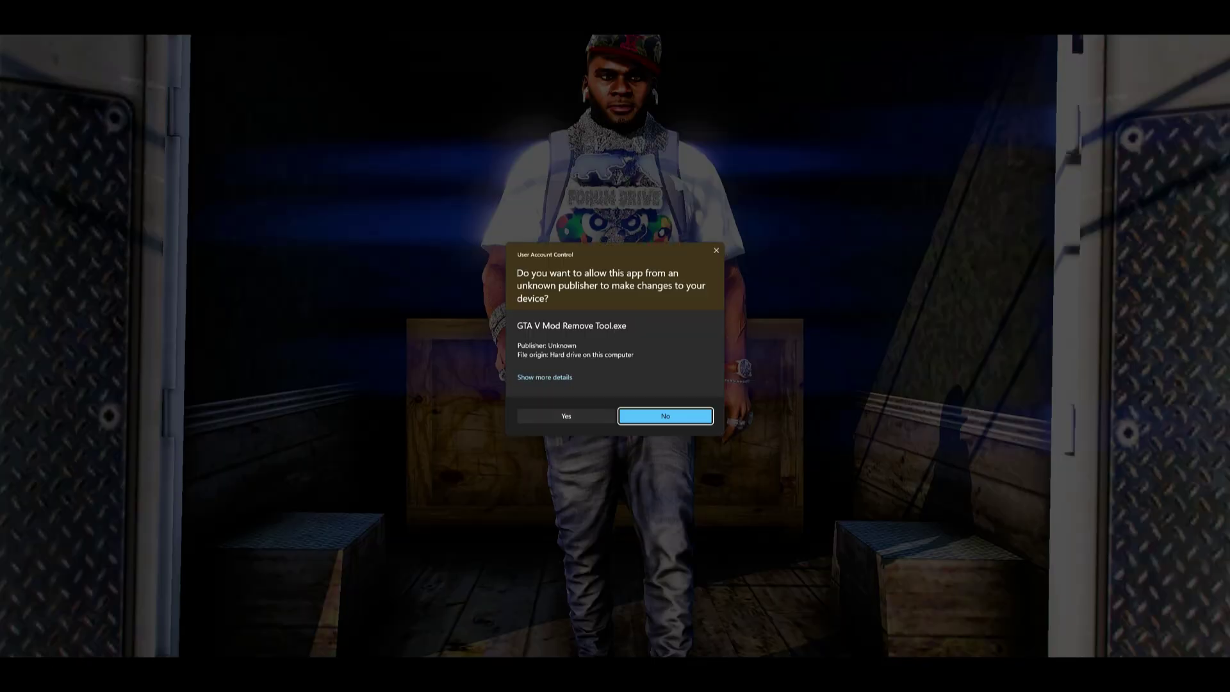
click(564, 415)
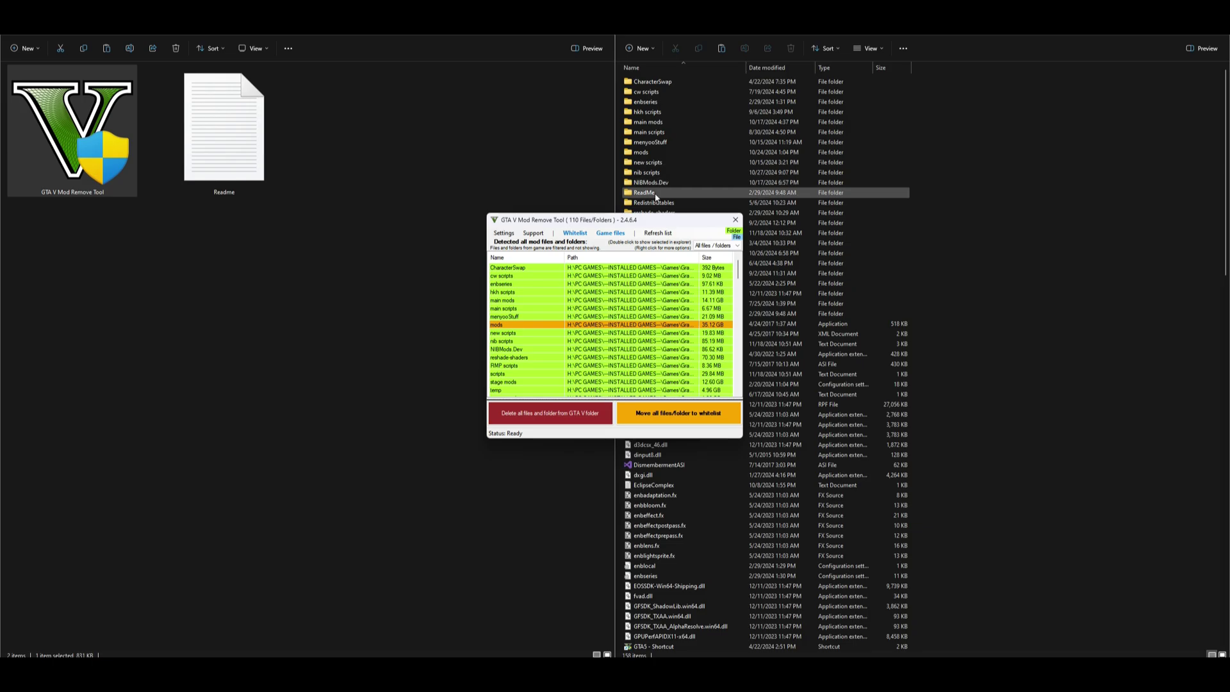
drag(652, 223, 470, 151)
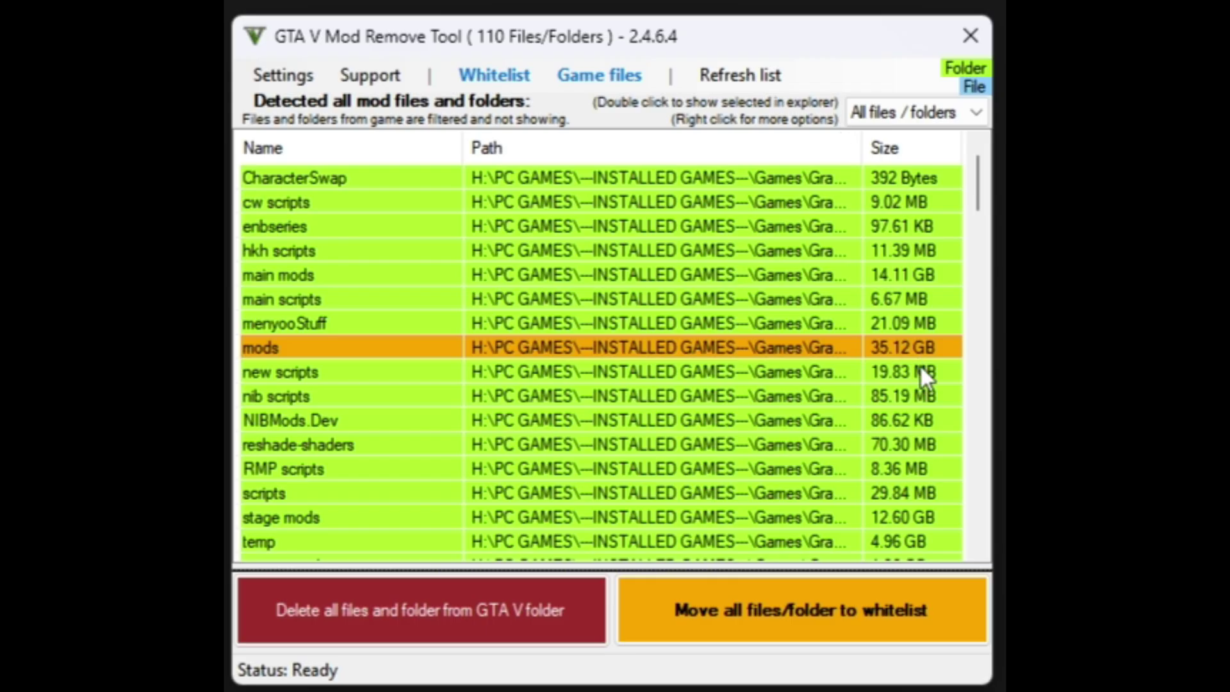
click(306, 72)
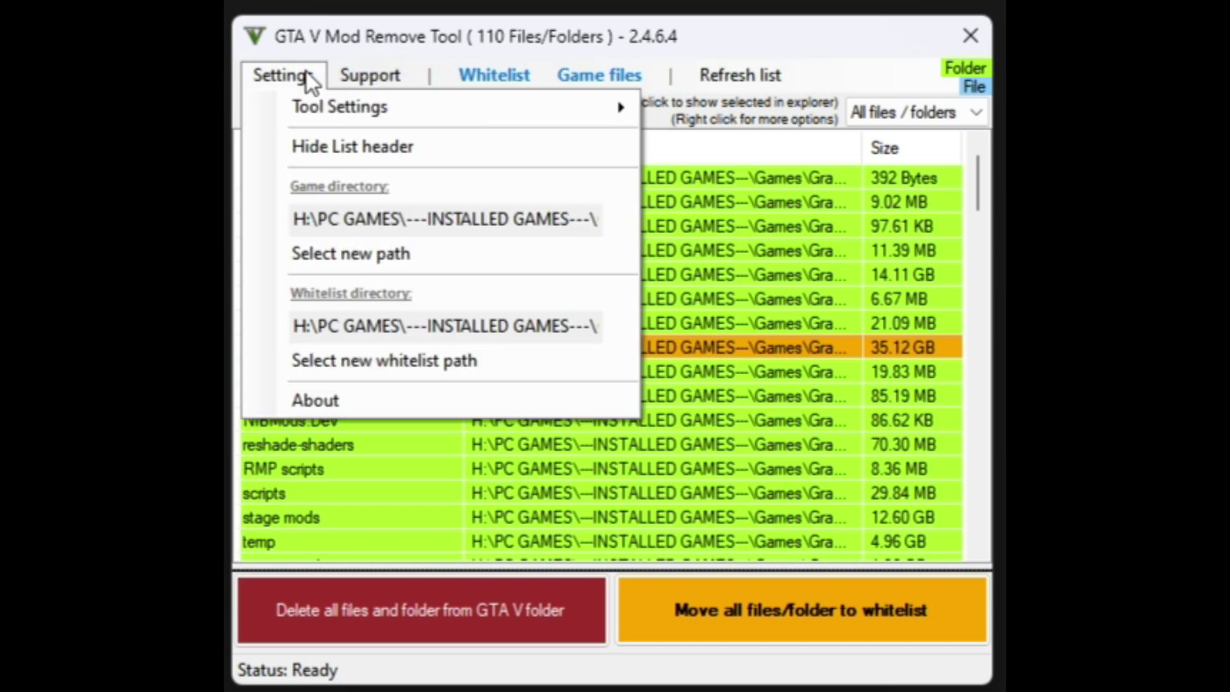
mouse_move(301, 104)
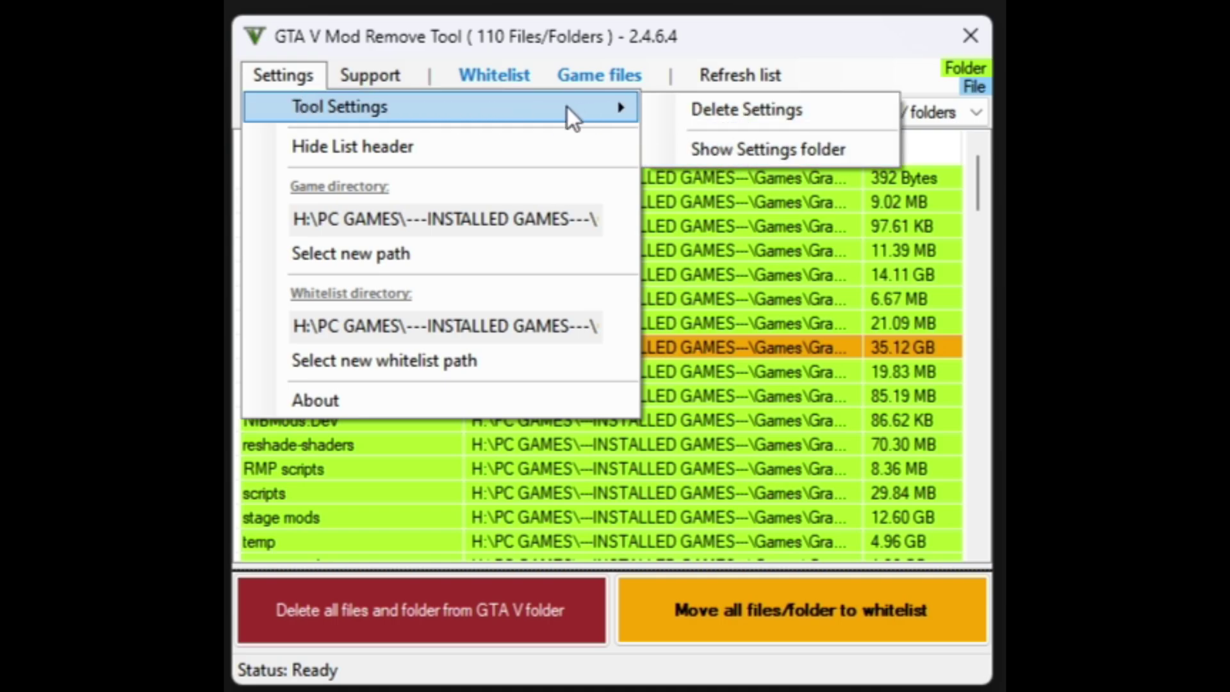
click(369, 146)
click(293, 75)
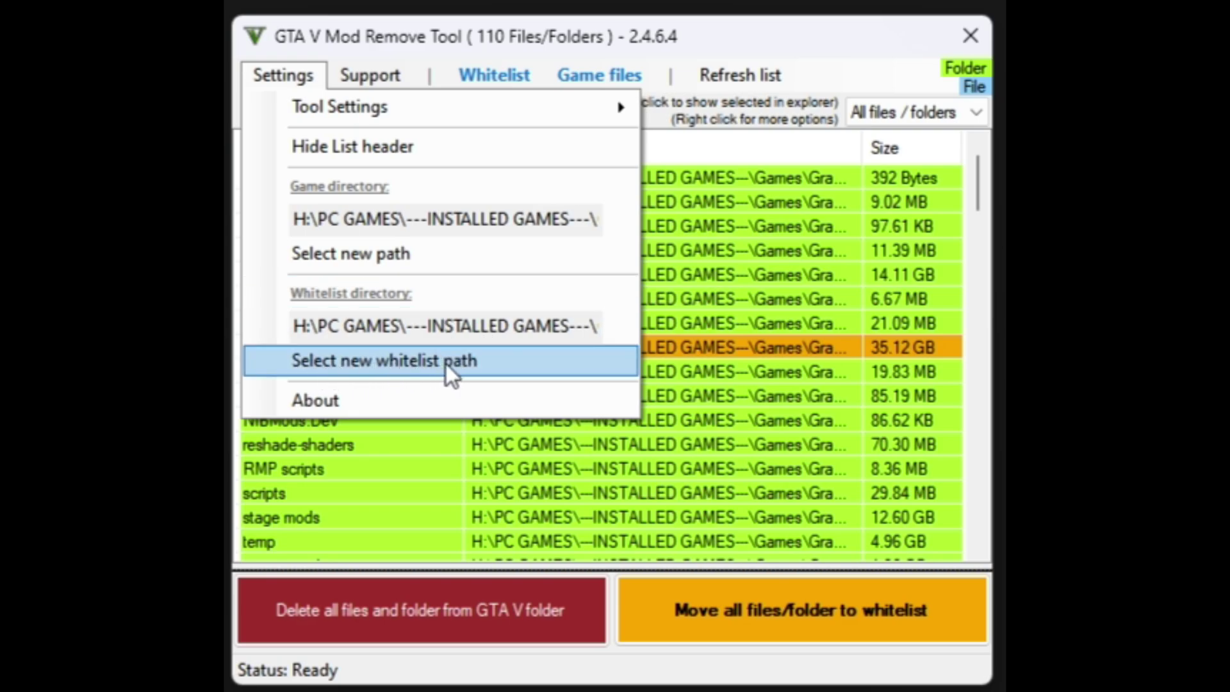
mouse_move(373, 71)
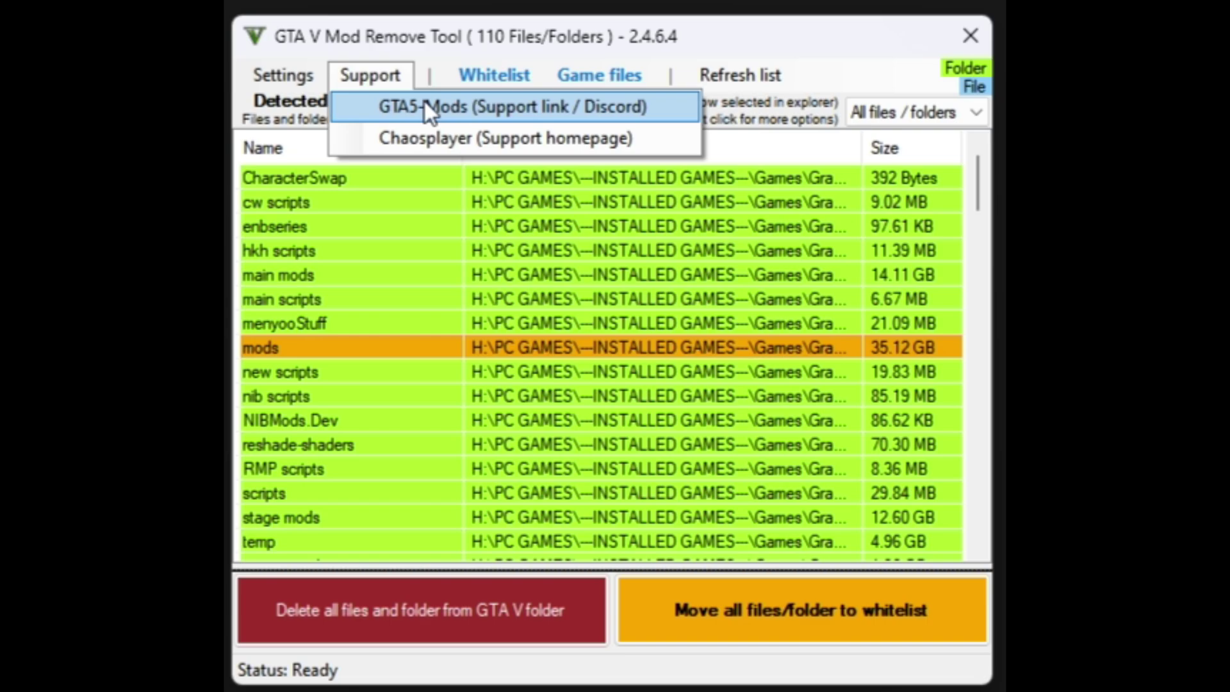
click(460, 136)
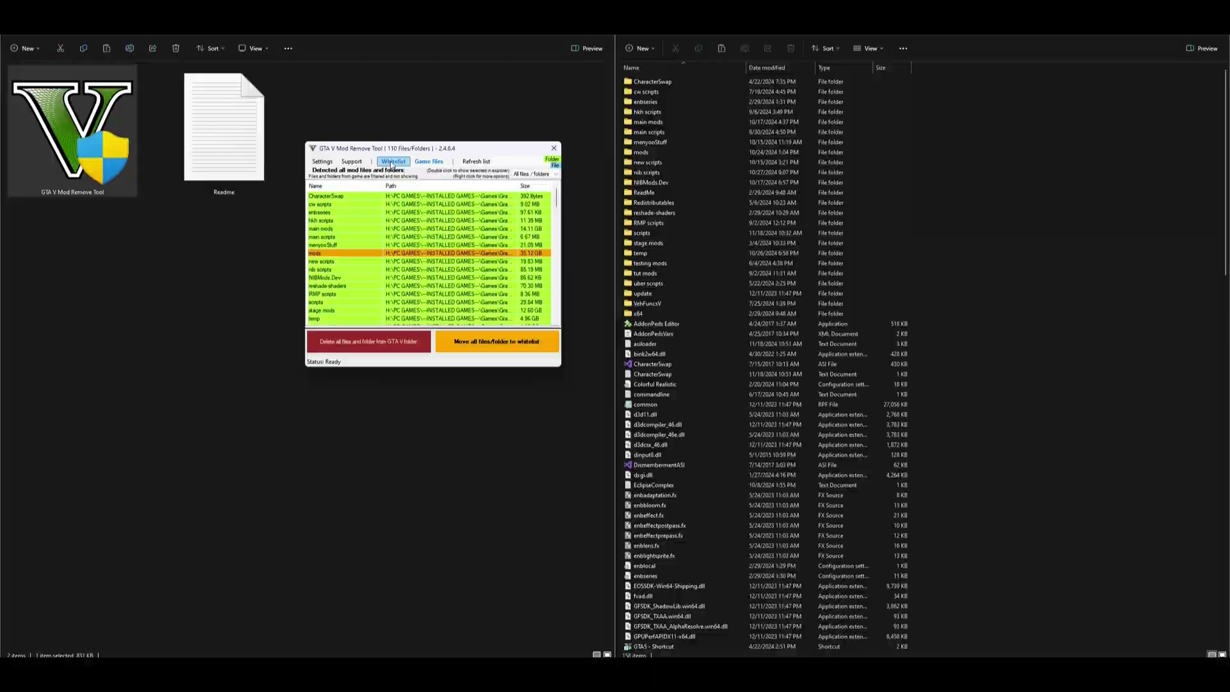
- Arrange the Whitelist and Game files windows side by side, then refresh the 110-item mod list
click(490, 77)
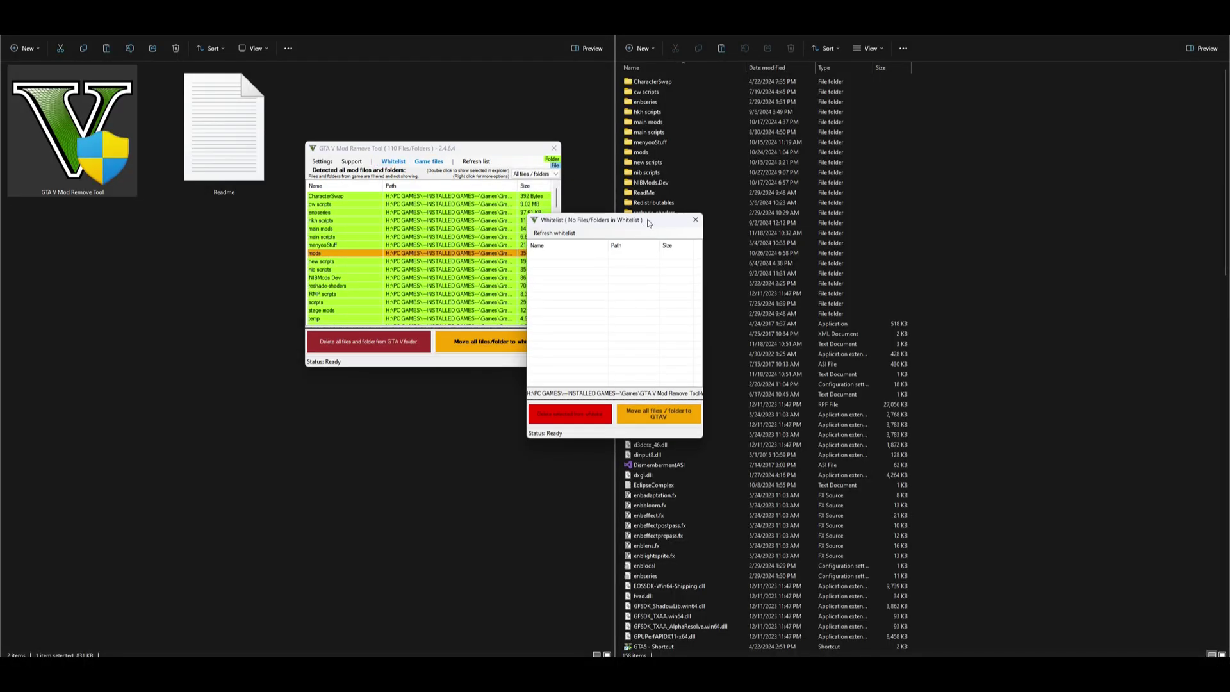
drag(649, 222, 701, 226)
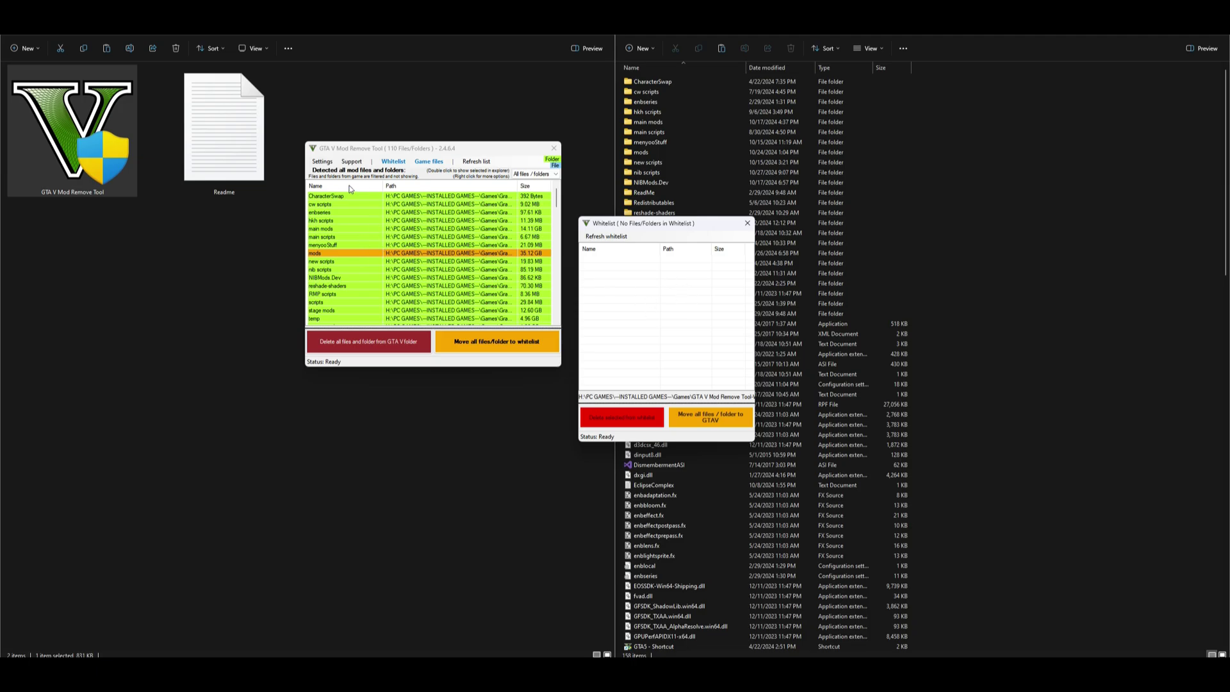
click(431, 162)
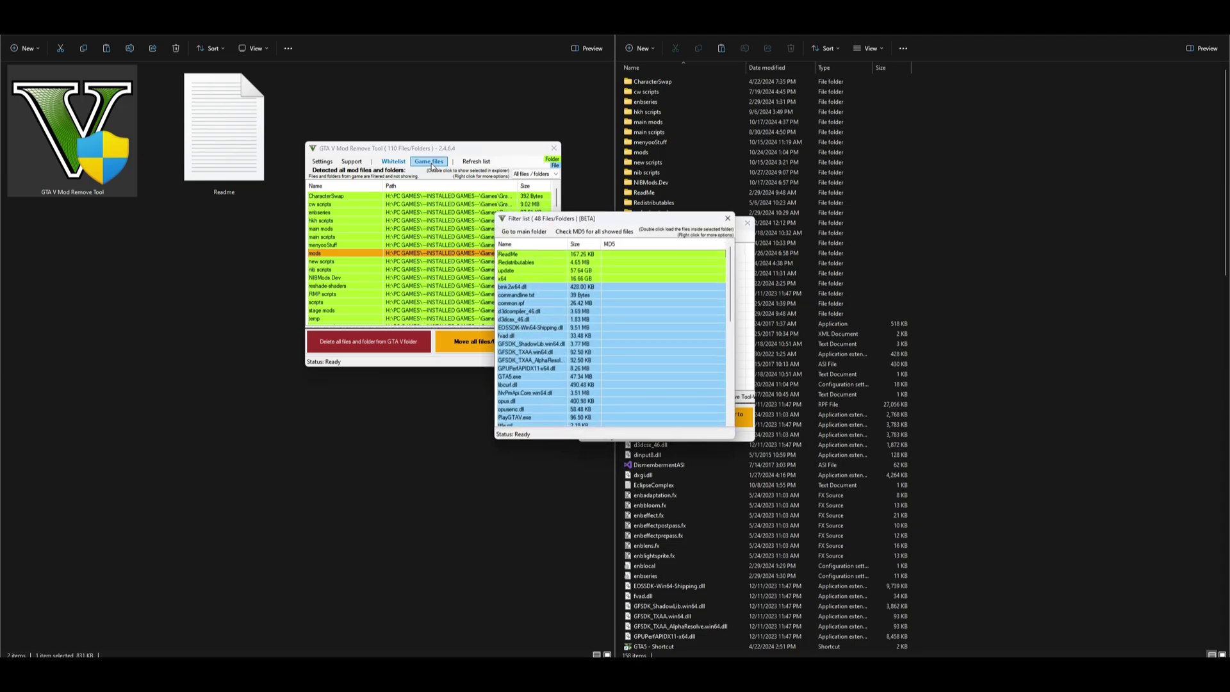
drag(651, 222, 425, 381)
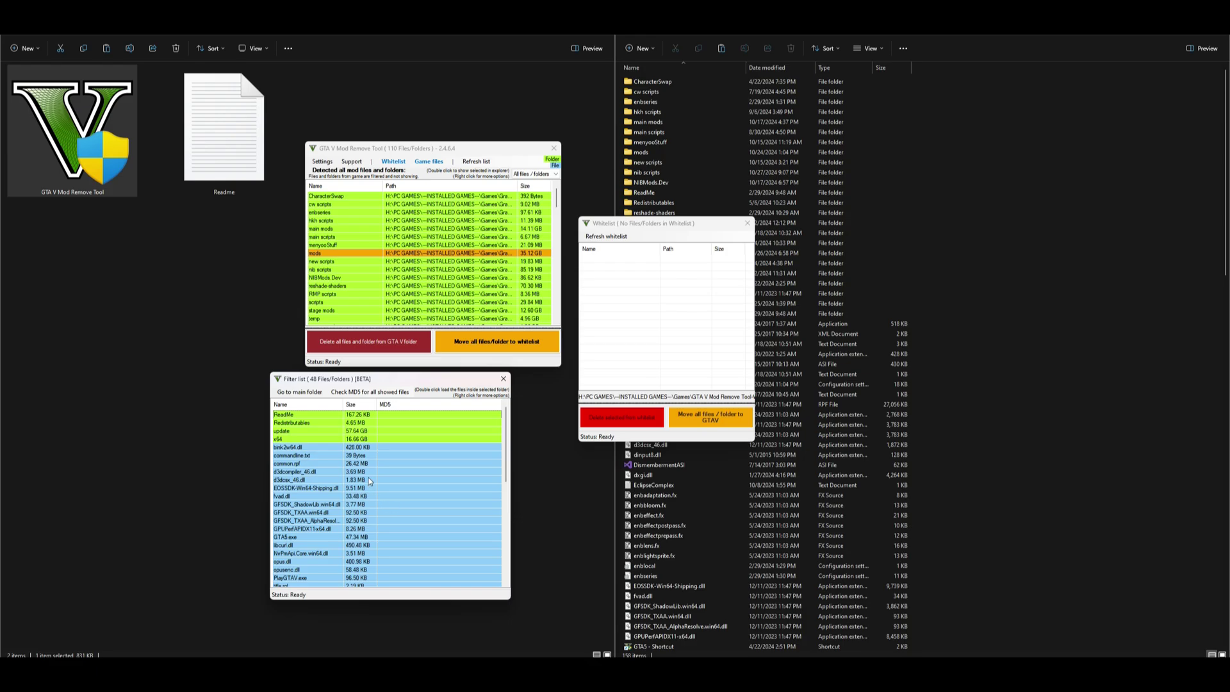
scroll(349, 548, down, 3)
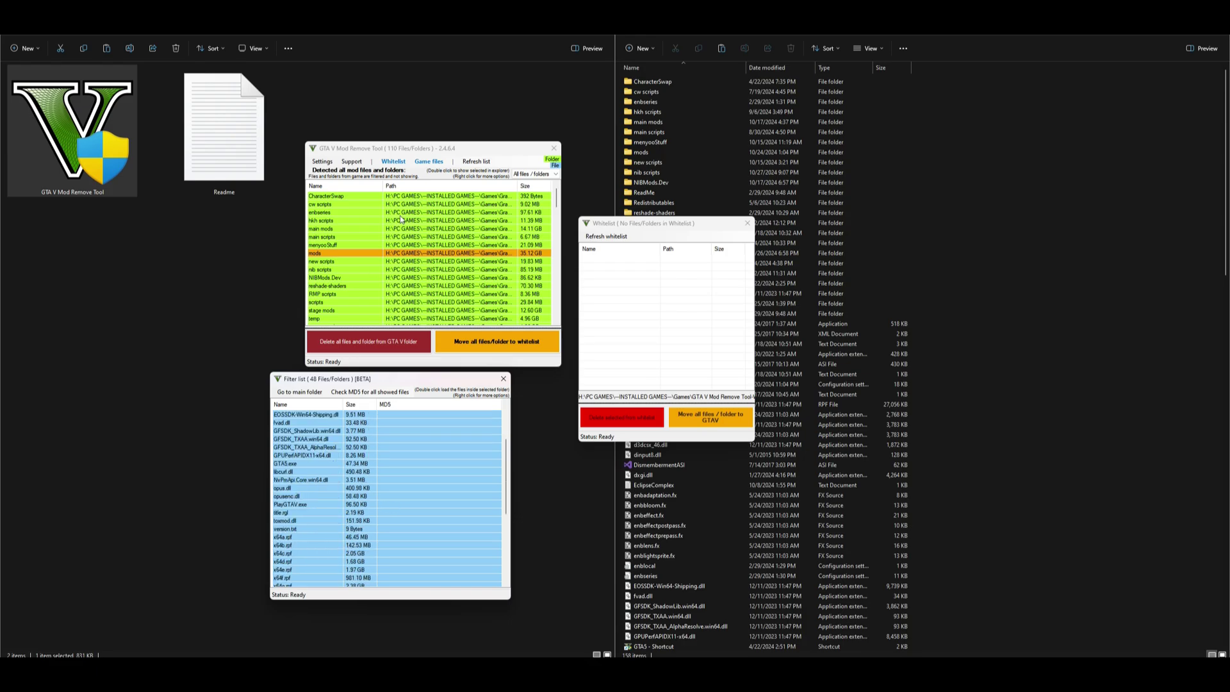
click(482, 162)
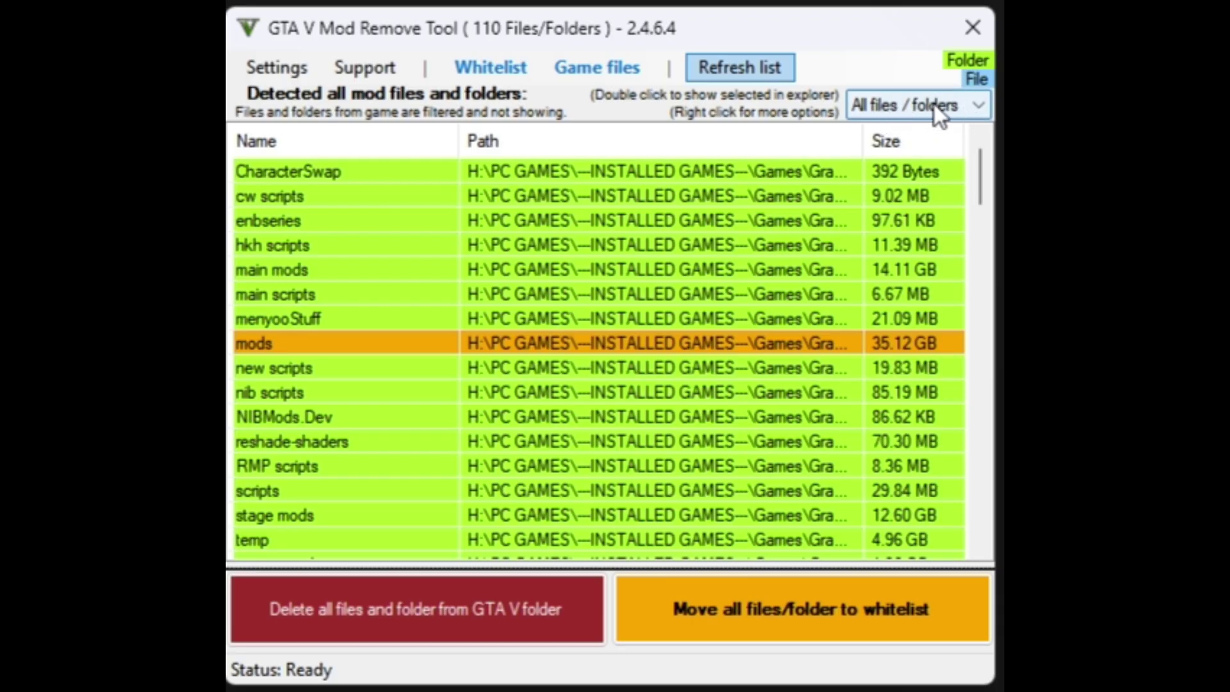
- Filter the detected mod list to Only Folders, then to Only Files
click(981, 106)
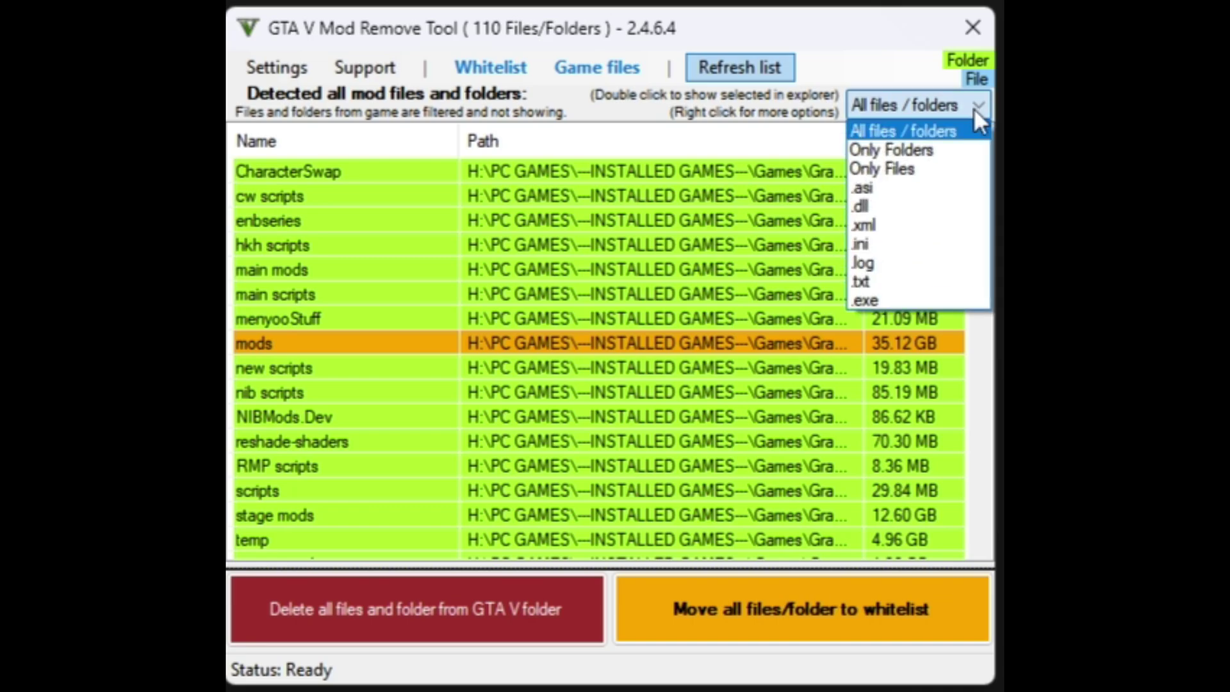
click(899, 145)
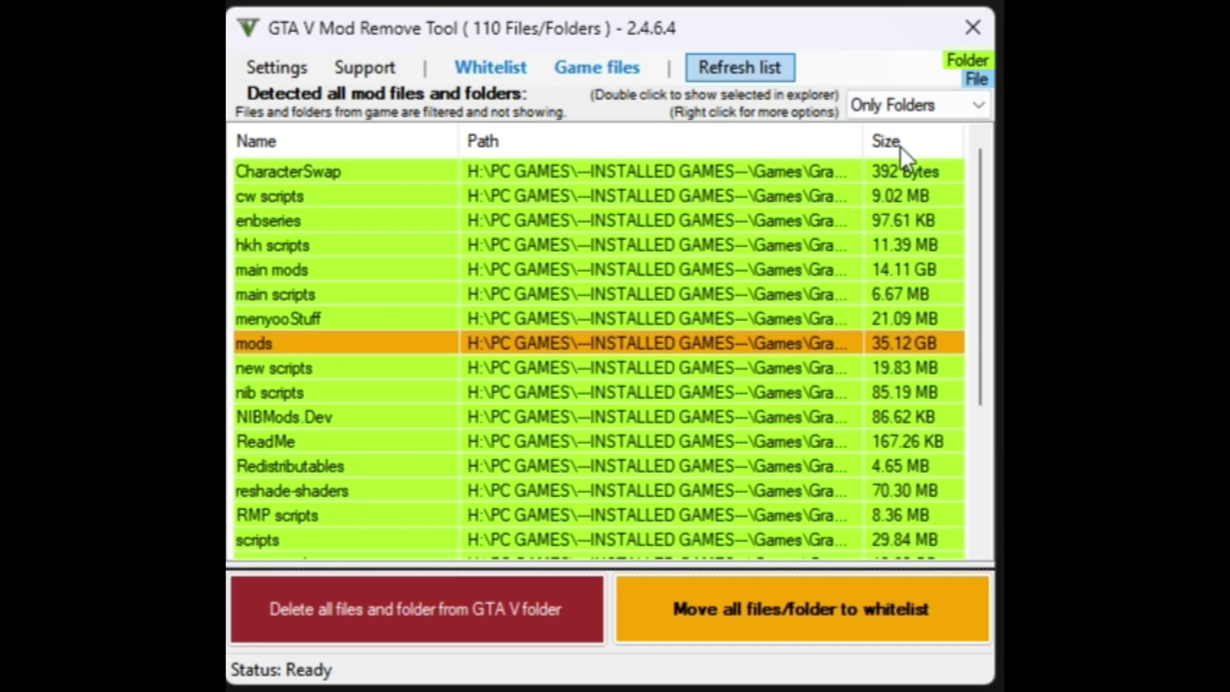
drag(978, 171, 979, 275)
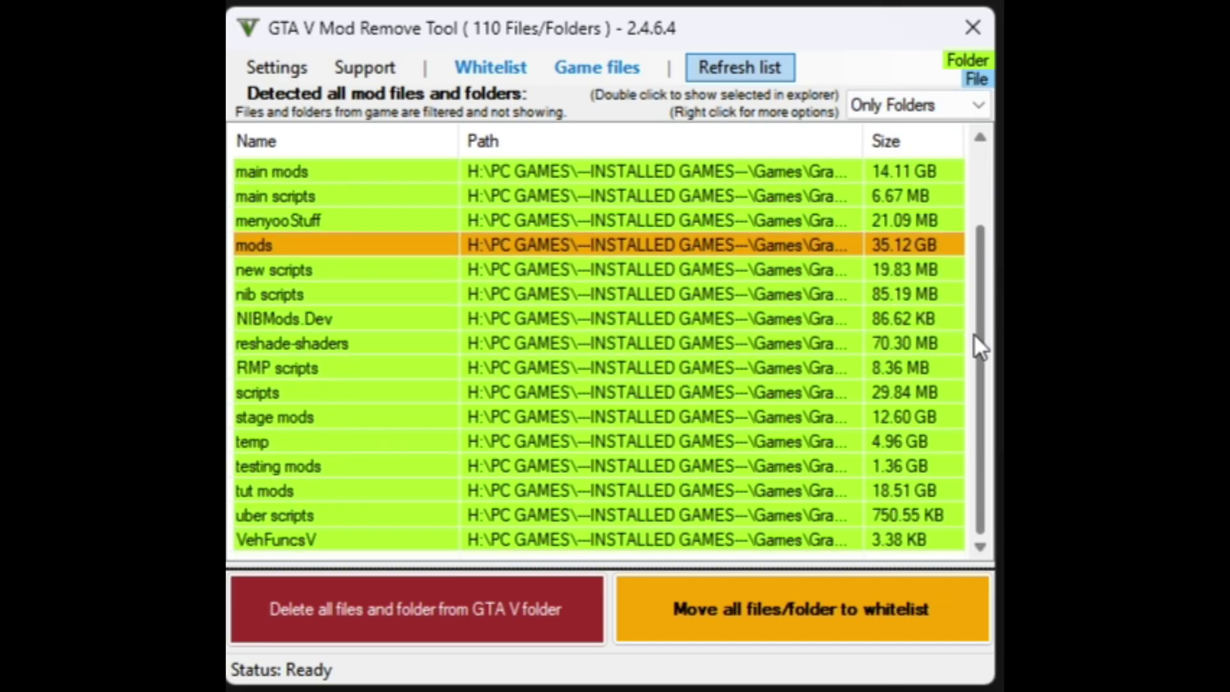
drag(974, 345, 980, 196)
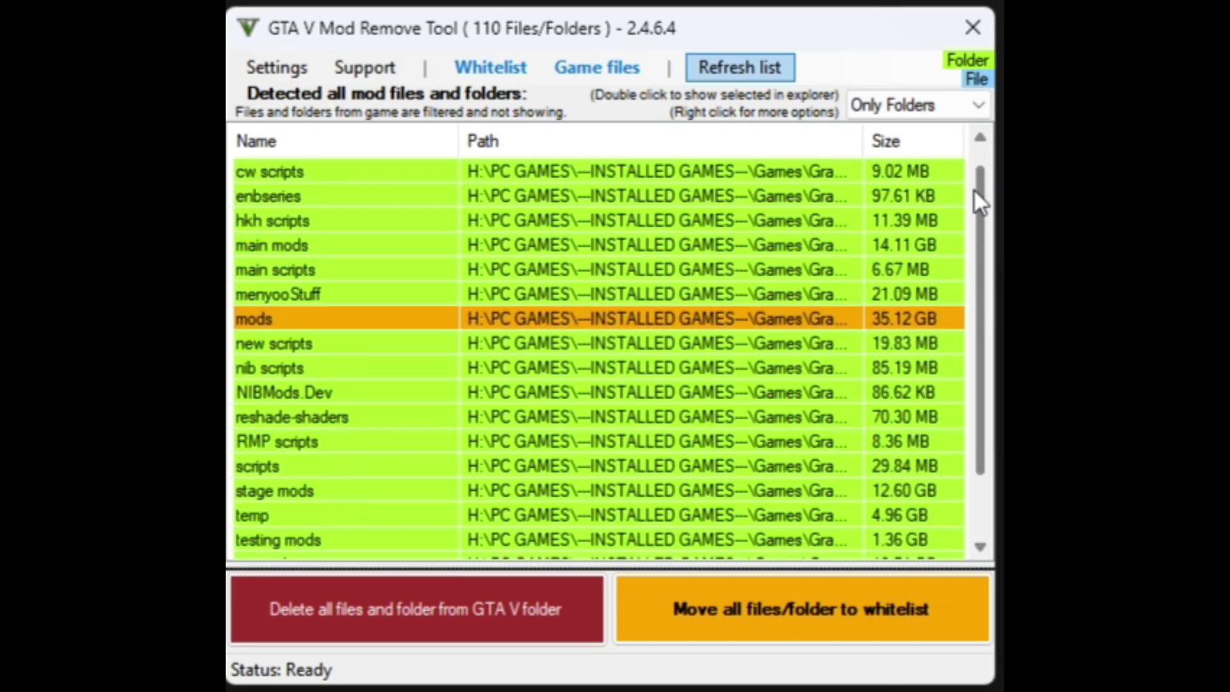
click(900, 116)
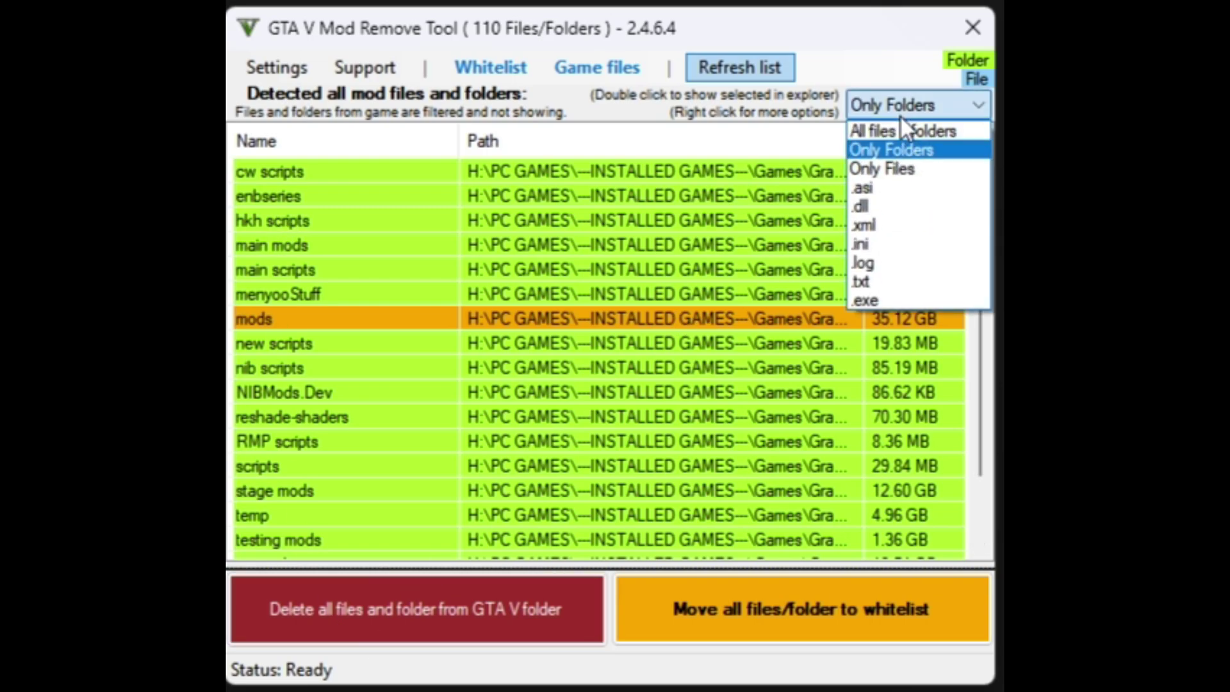
click(894, 168)
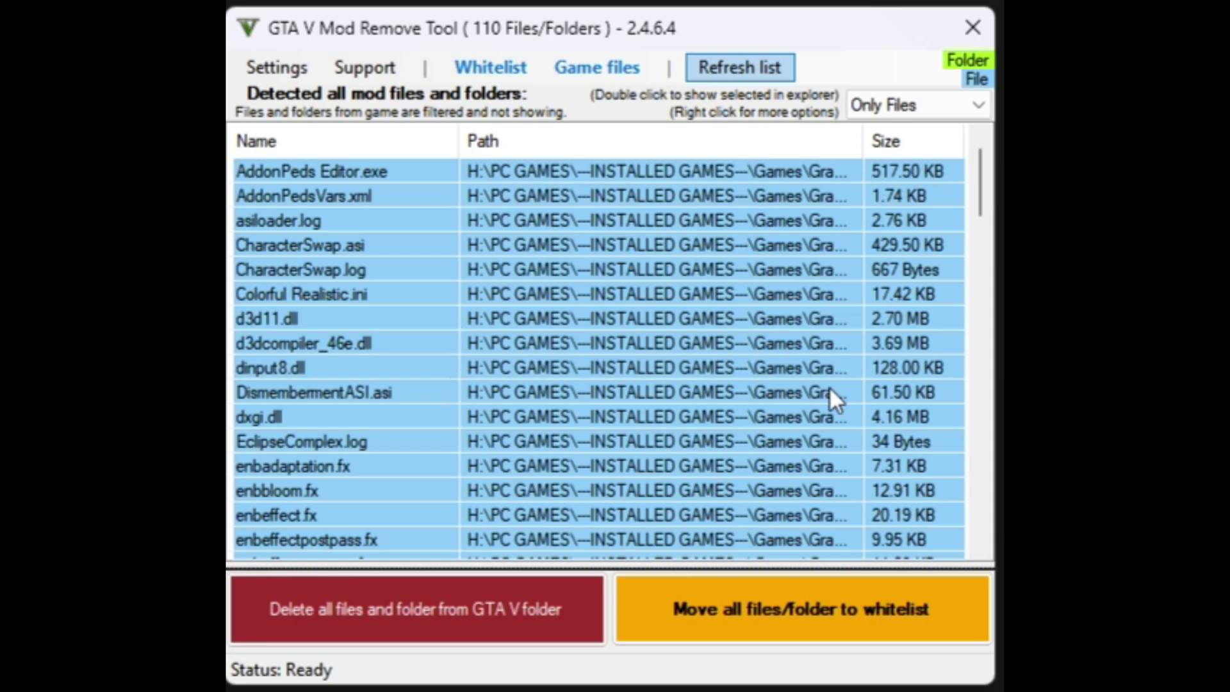
scroll(871, 257, down, 7)
drag(981, 266, 998, 187)
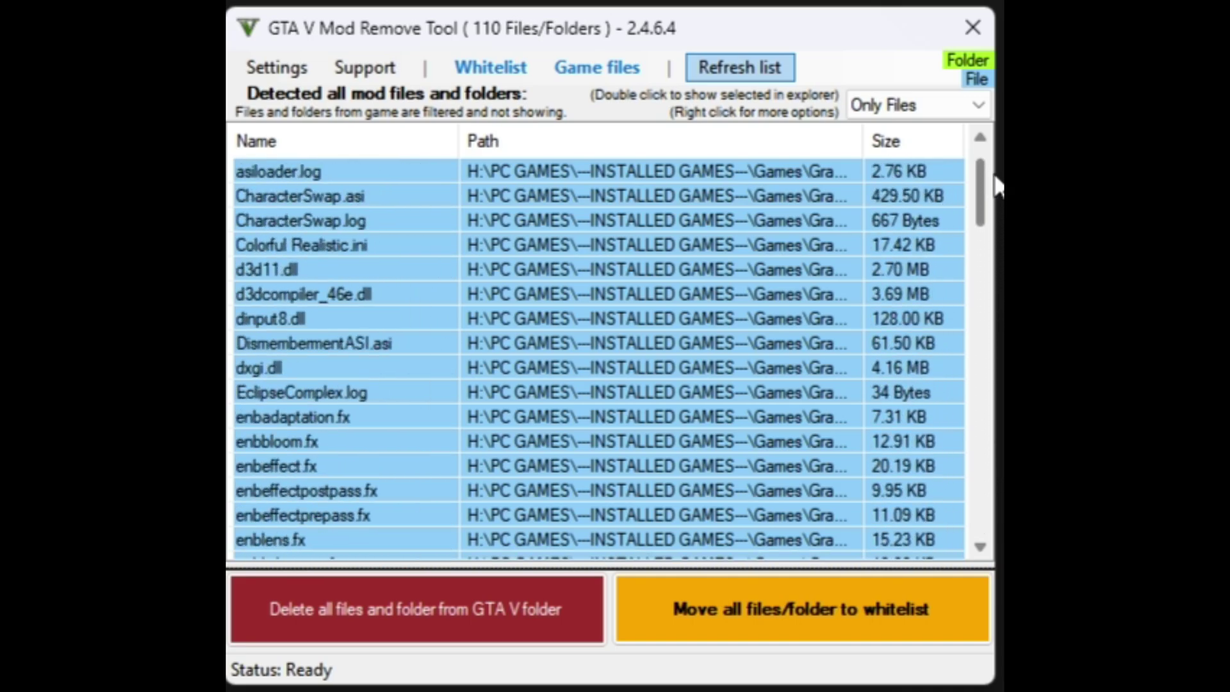
- Try the .asi filter, then settle on .dll to show the eleven .dll files
click(928, 106)
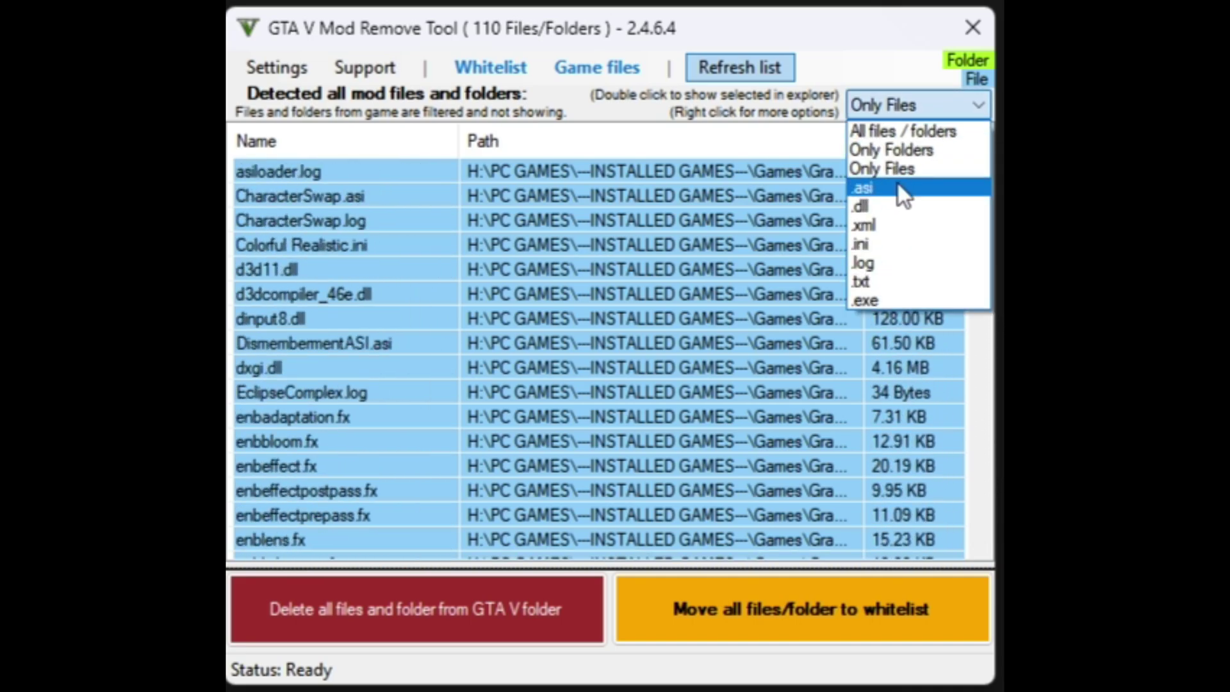
click(898, 186)
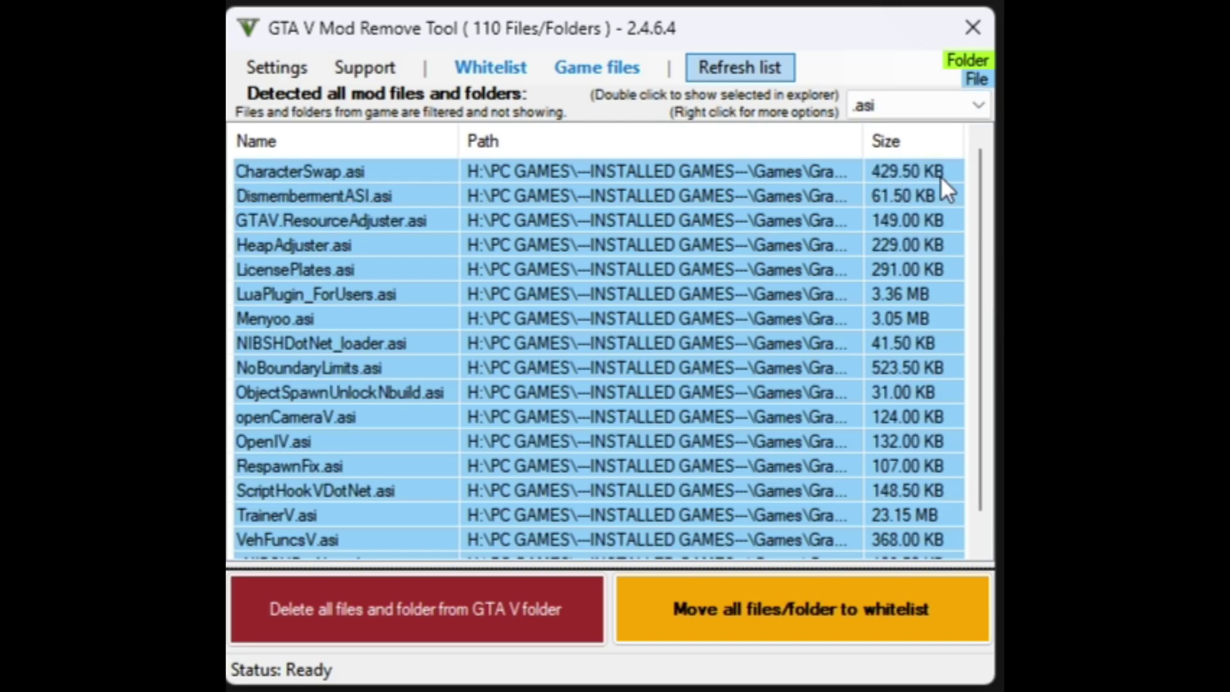
scroll(565, 353, down, 1)
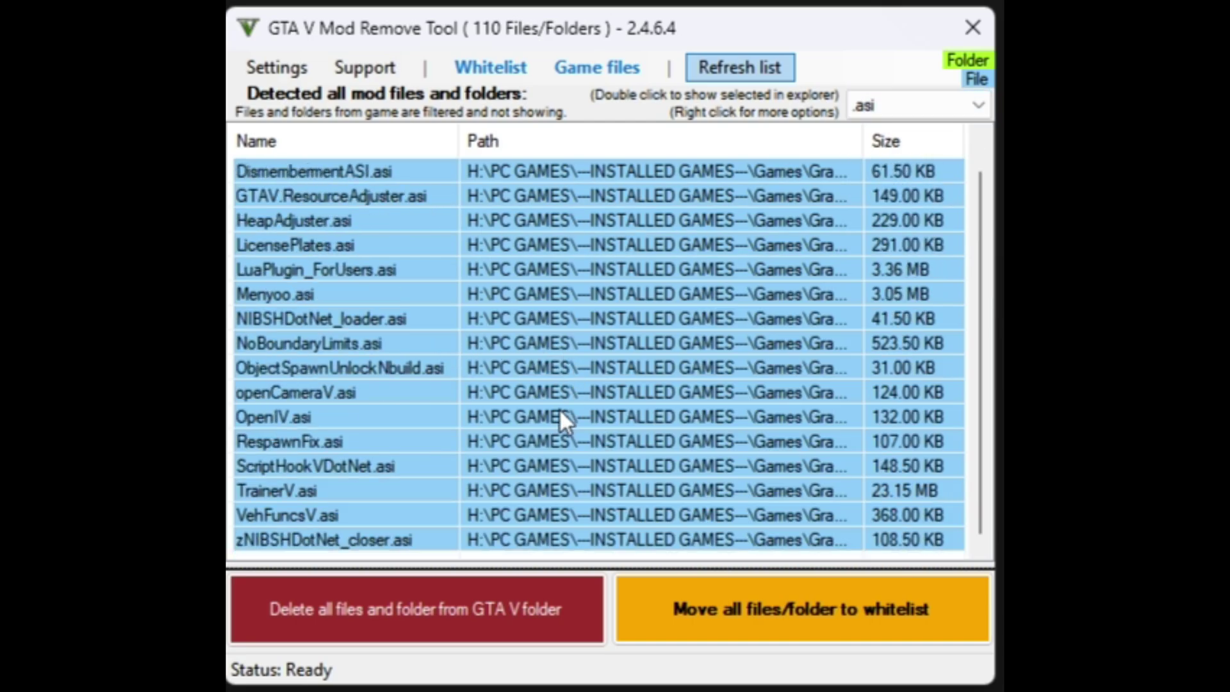
scroll(577, 359, up, 1)
click(912, 105)
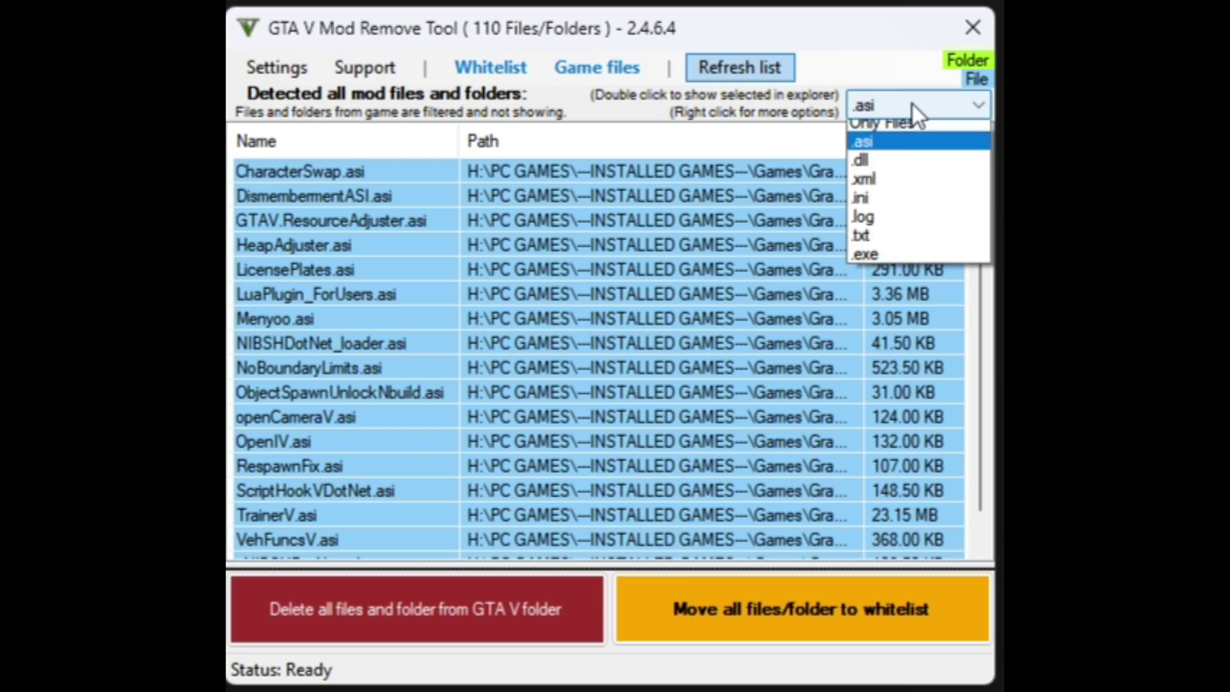
click(904, 206)
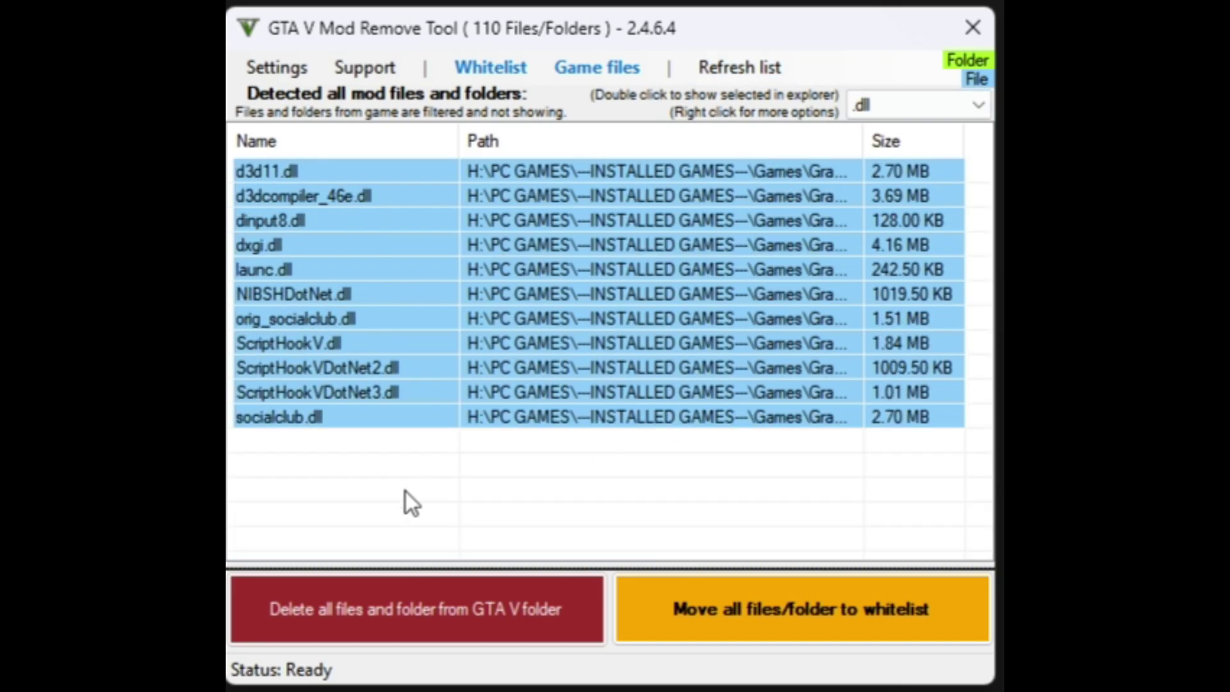
click(924, 107)
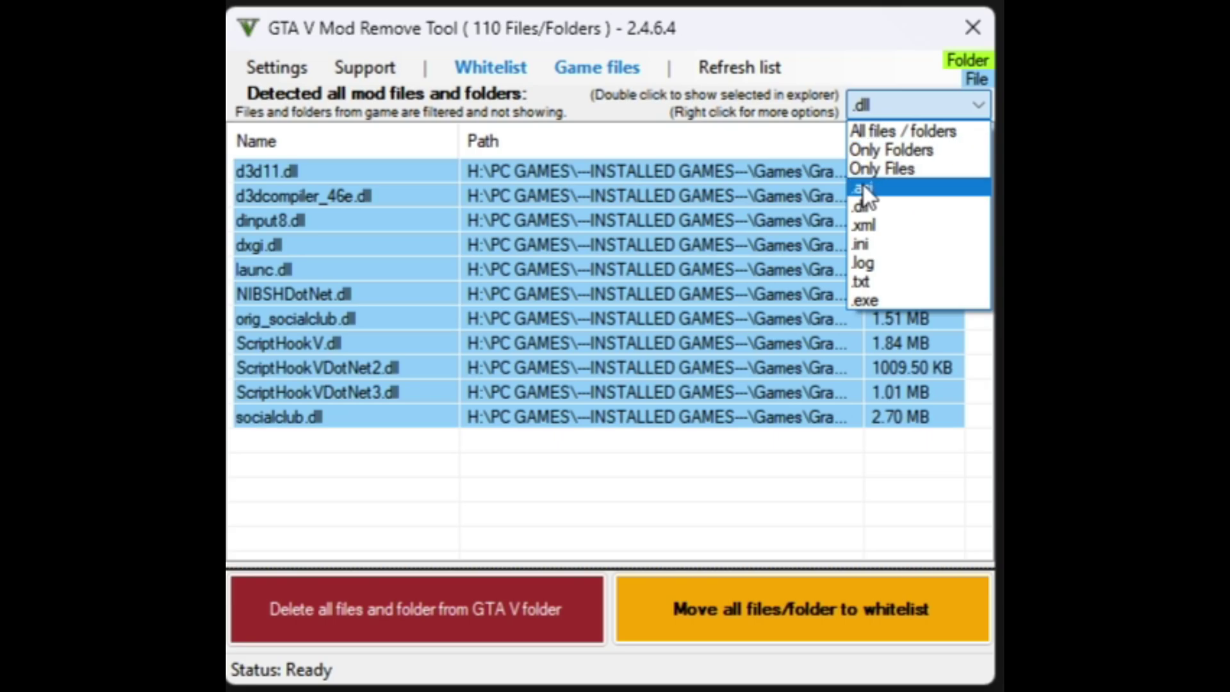
click(813, 39)
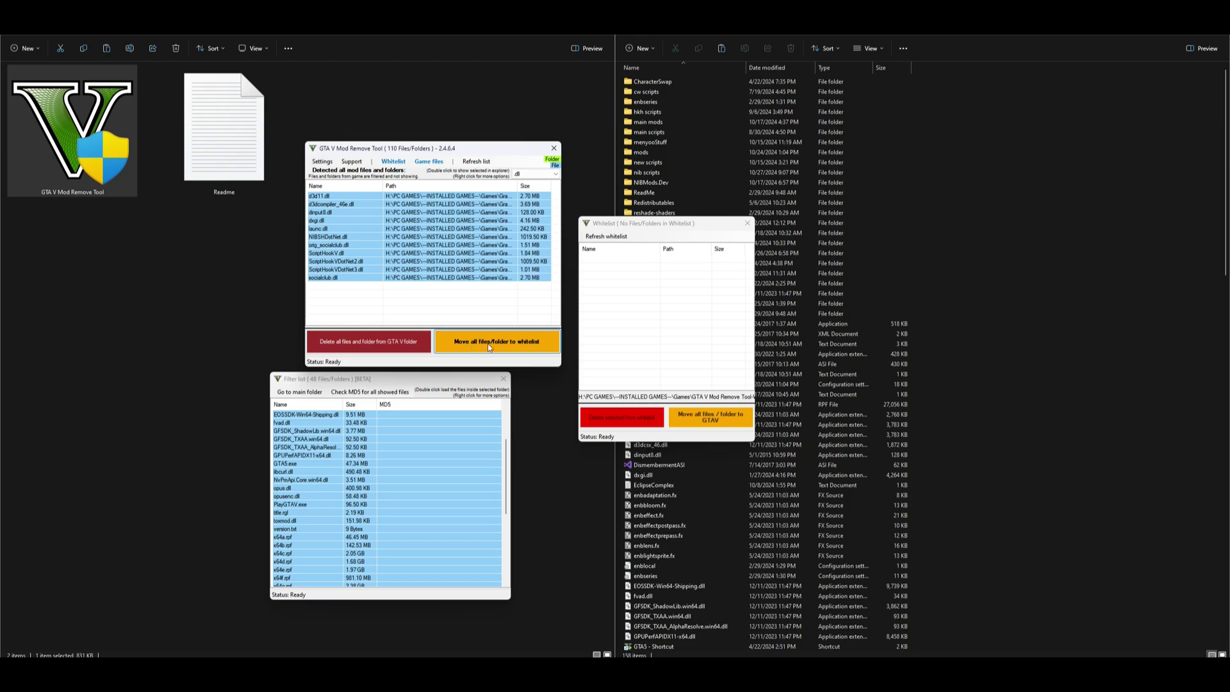
- Move all eleven listed .dll files to the whitelist and acknowledge the 'GTA V folder is now clear' message
click(525, 344)
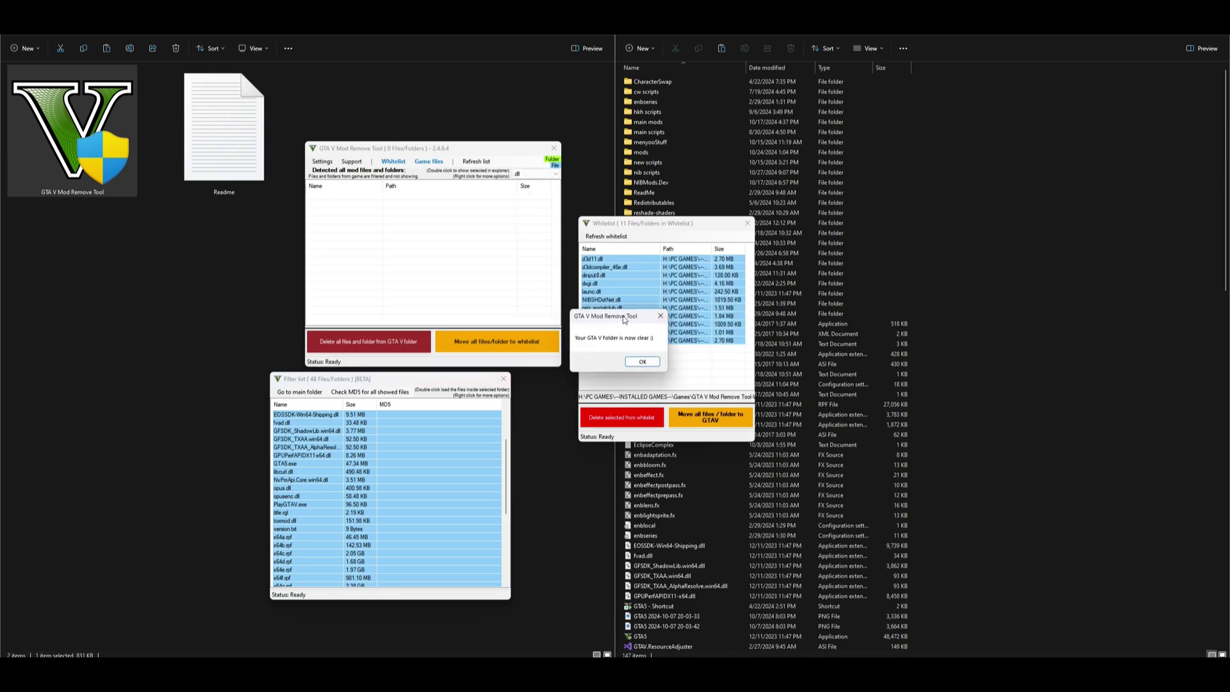
drag(623, 319, 556, 235)
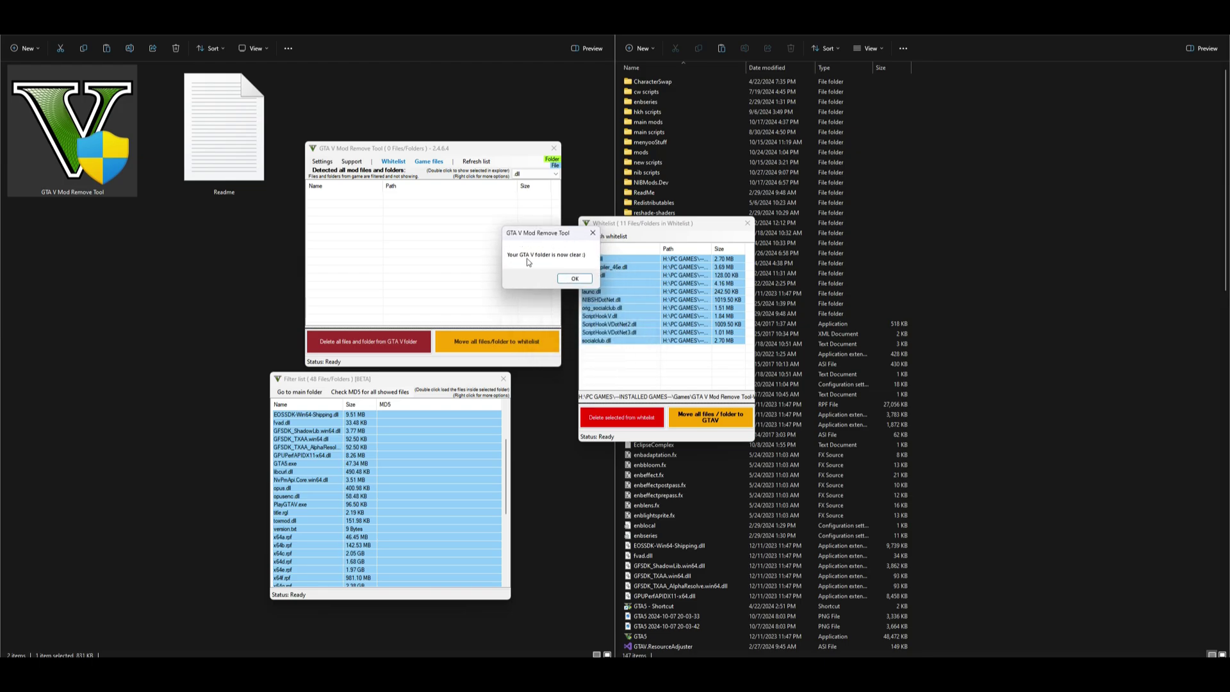
click(575, 279)
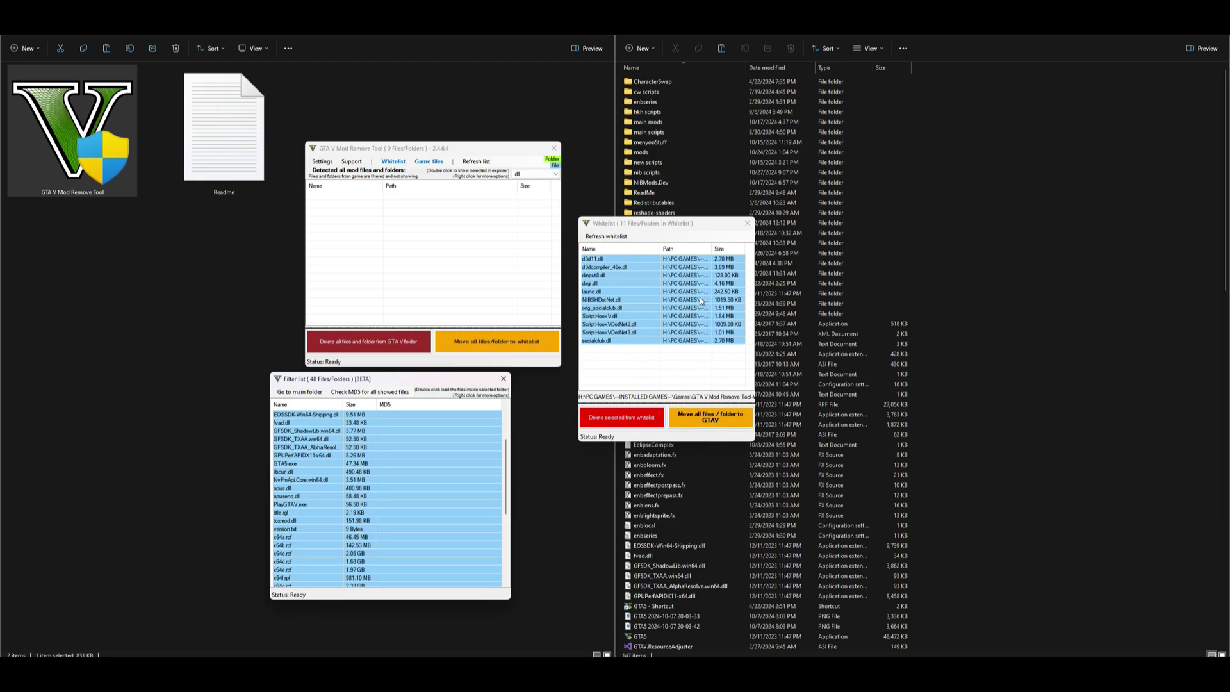
- Open the whitelist directory from Settings, close it, then show the installed games folder in Explorer
drag(709, 226, 705, 155)
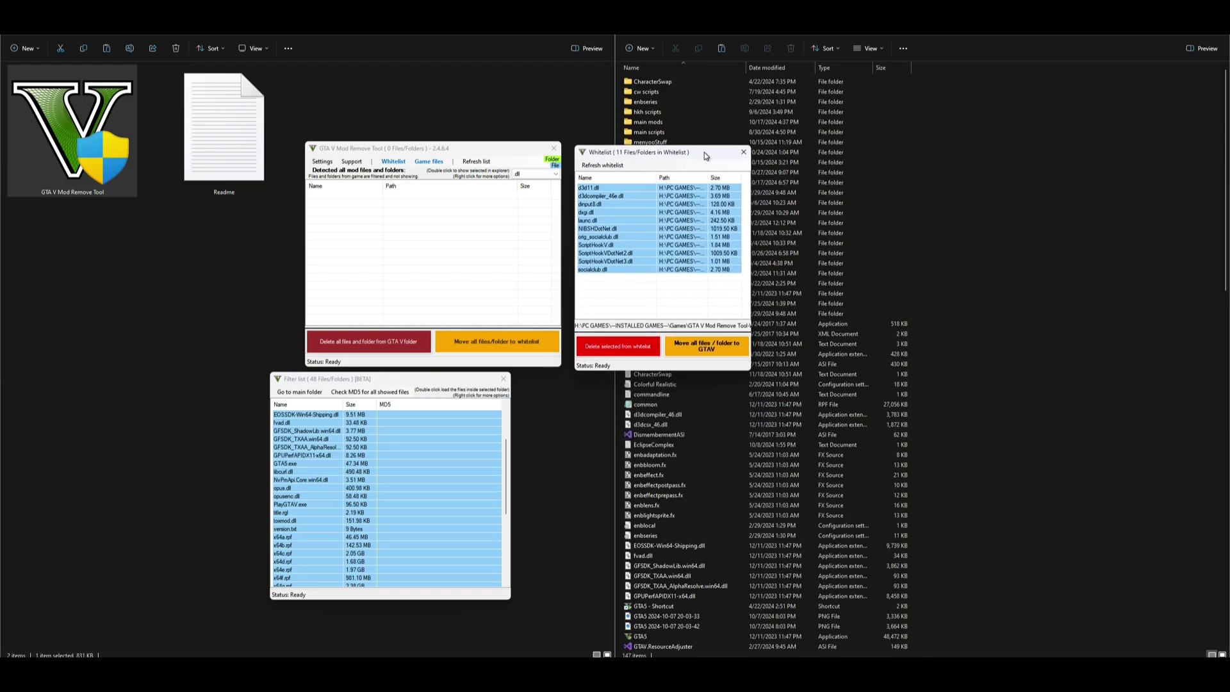
click(324, 165)
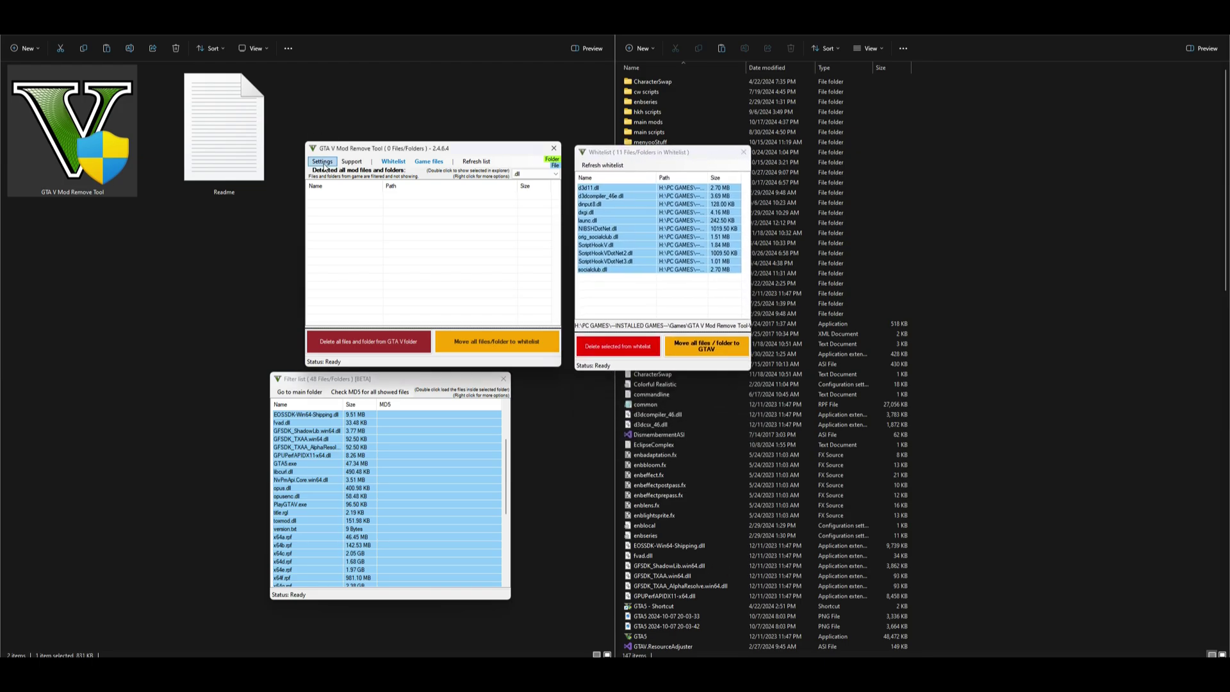
click(326, 165)
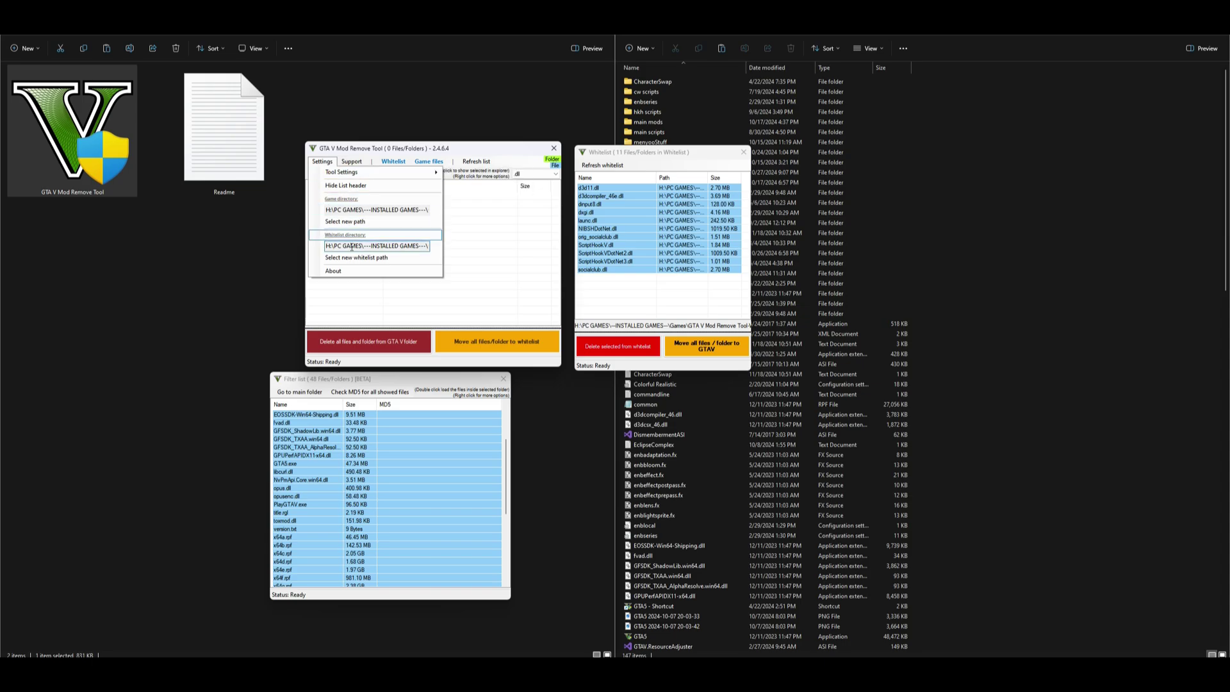
drag(327, 247, 429, 246)
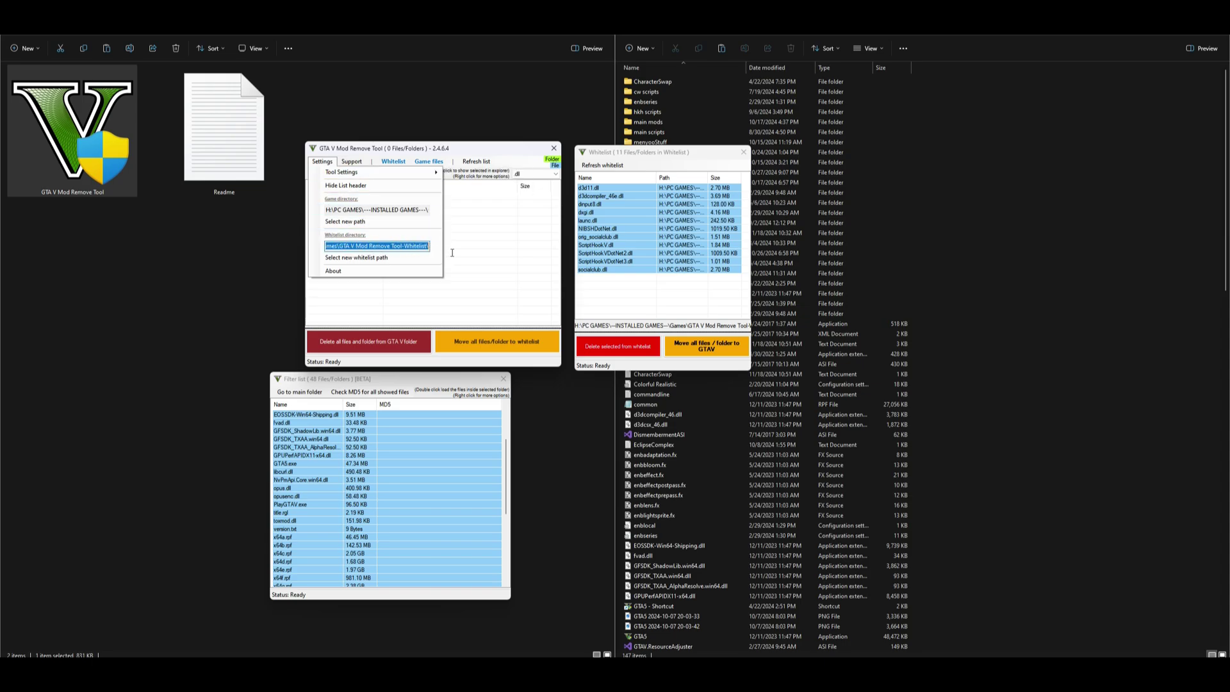
click(445, 188)
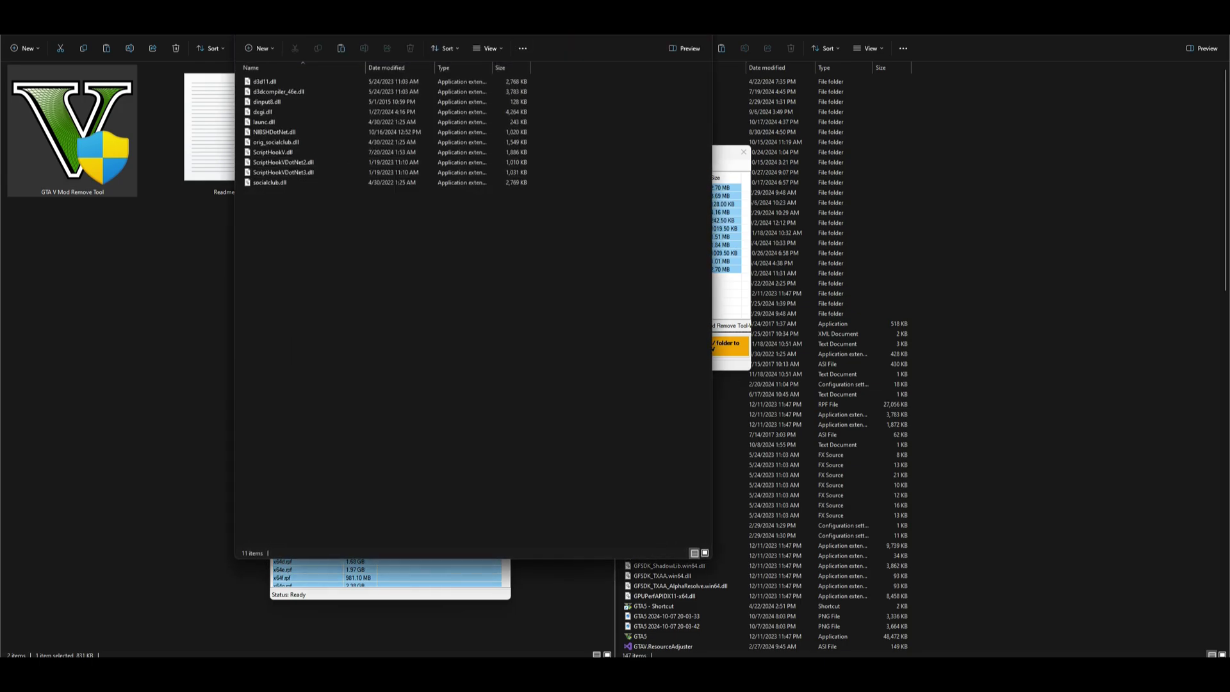
key(alt+F4)
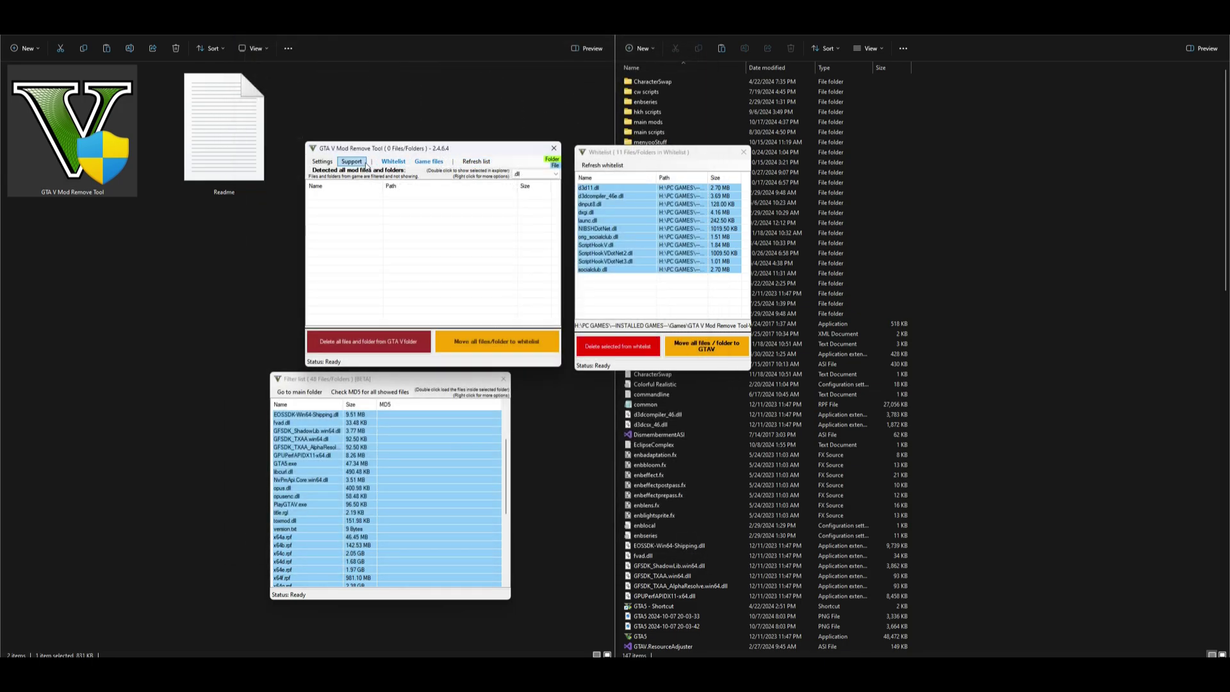
click(933, 140)
key(alt+Up)
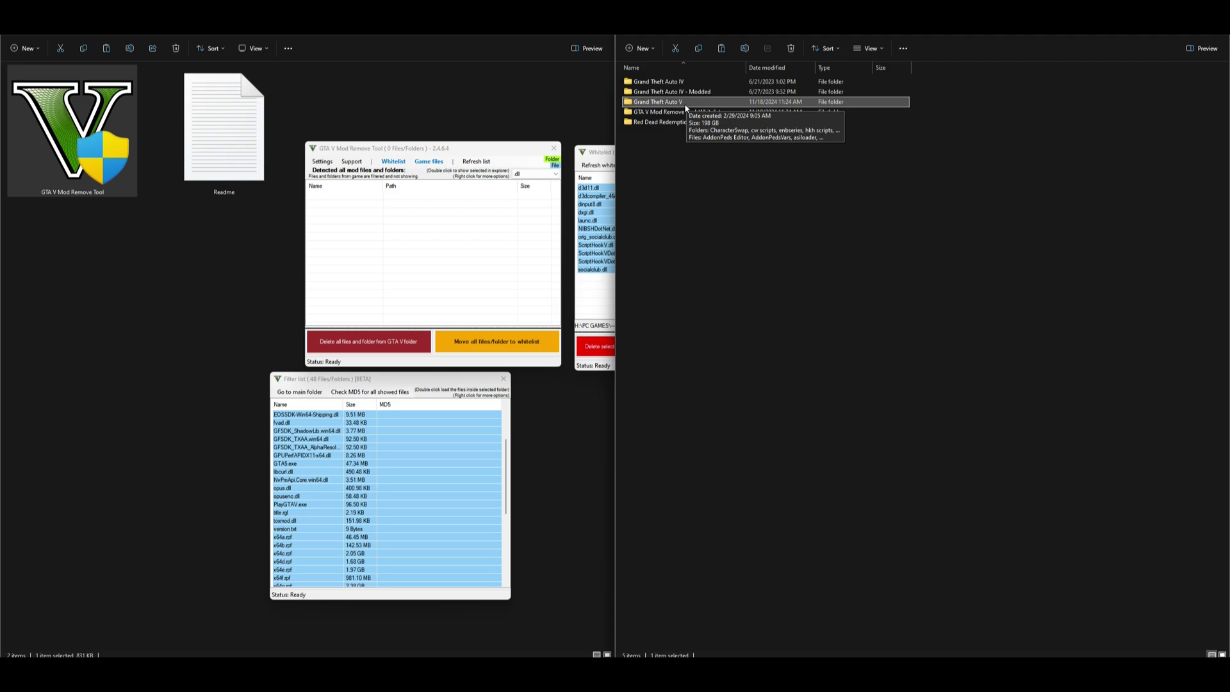
- Open the GTA V Mod Remove Tool-Whitelist folder and check its 11 .dll files
mouse_move(694, 104)
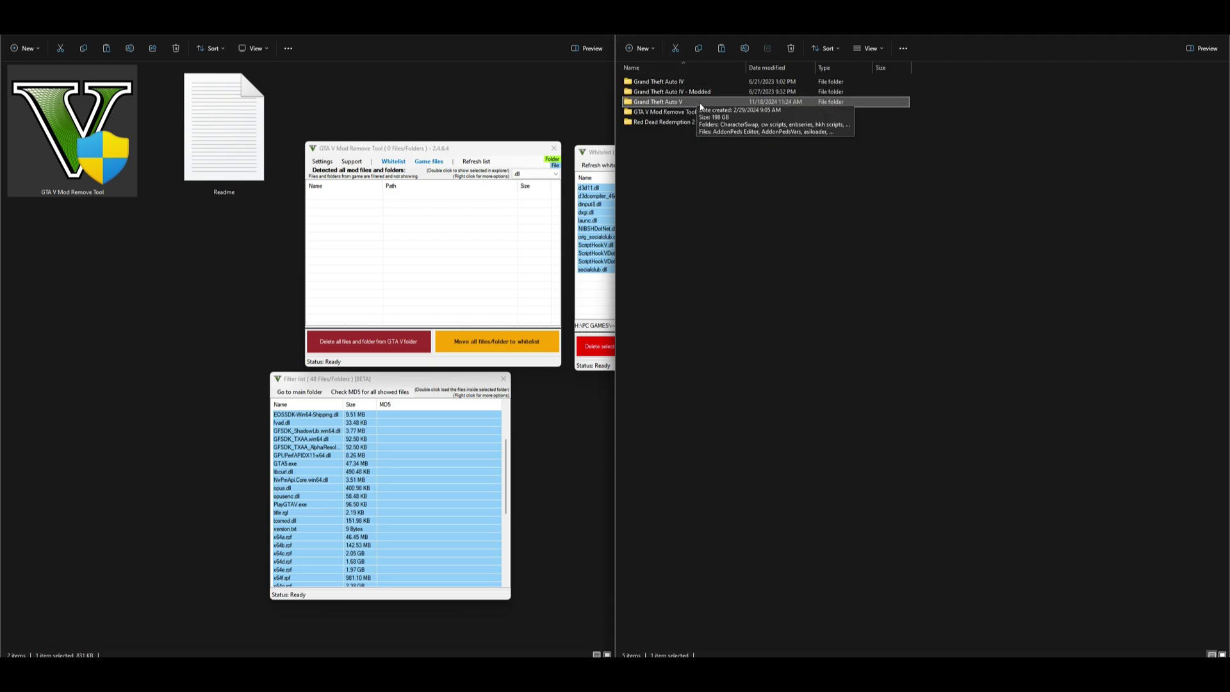
click(654, 113)
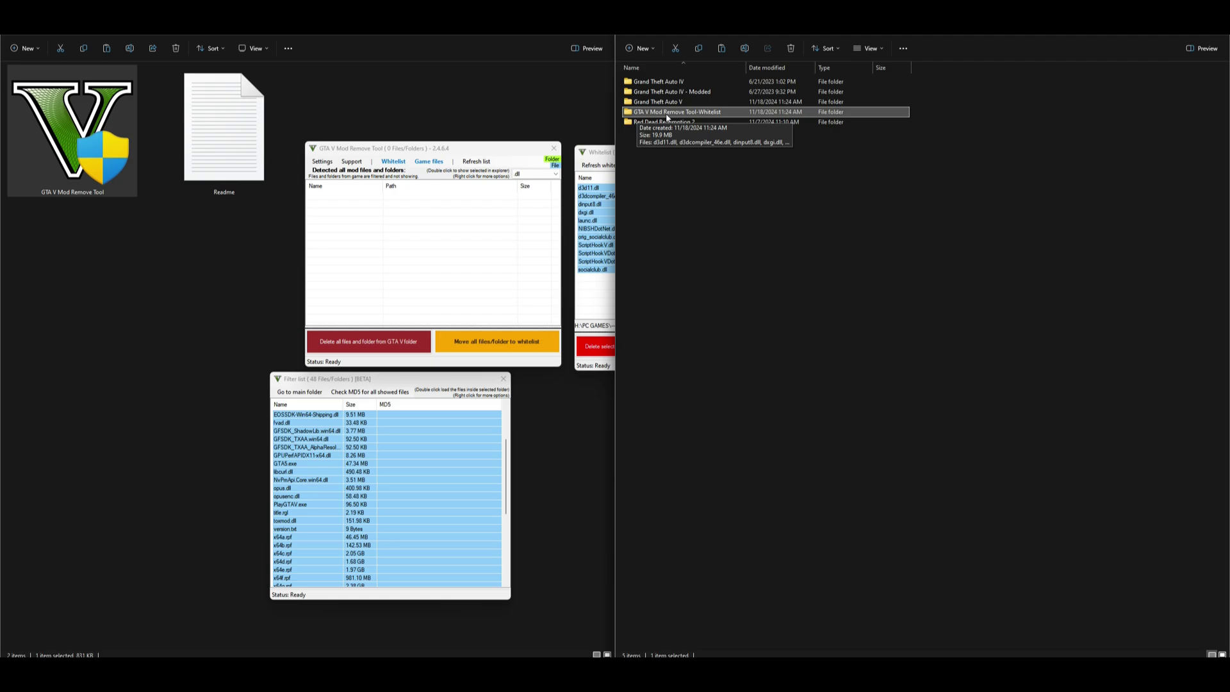
double_click(711, 114)
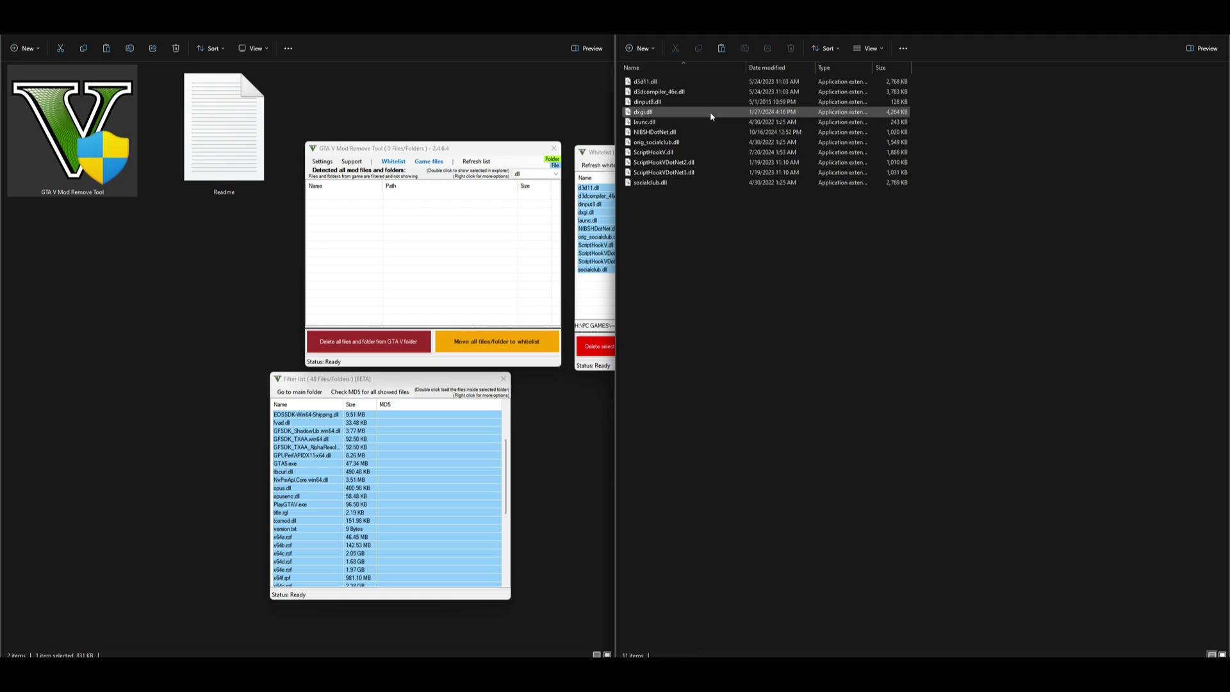
drag(879, 271, 740, 79)
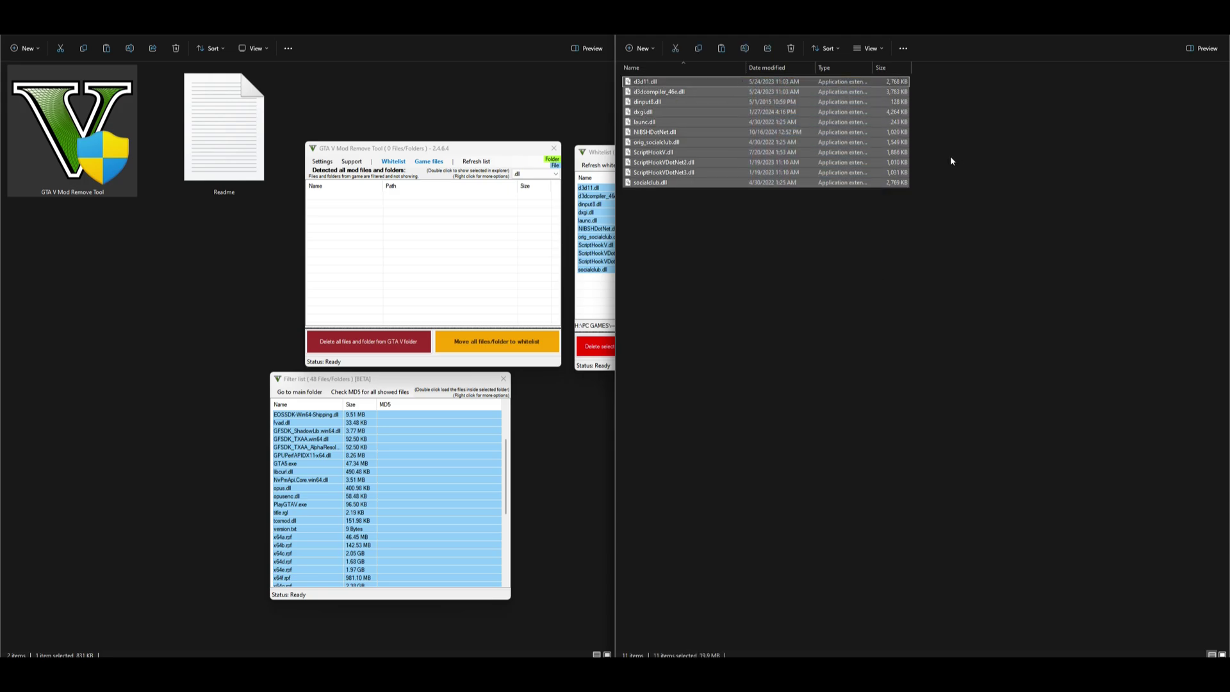
click(801, 255)
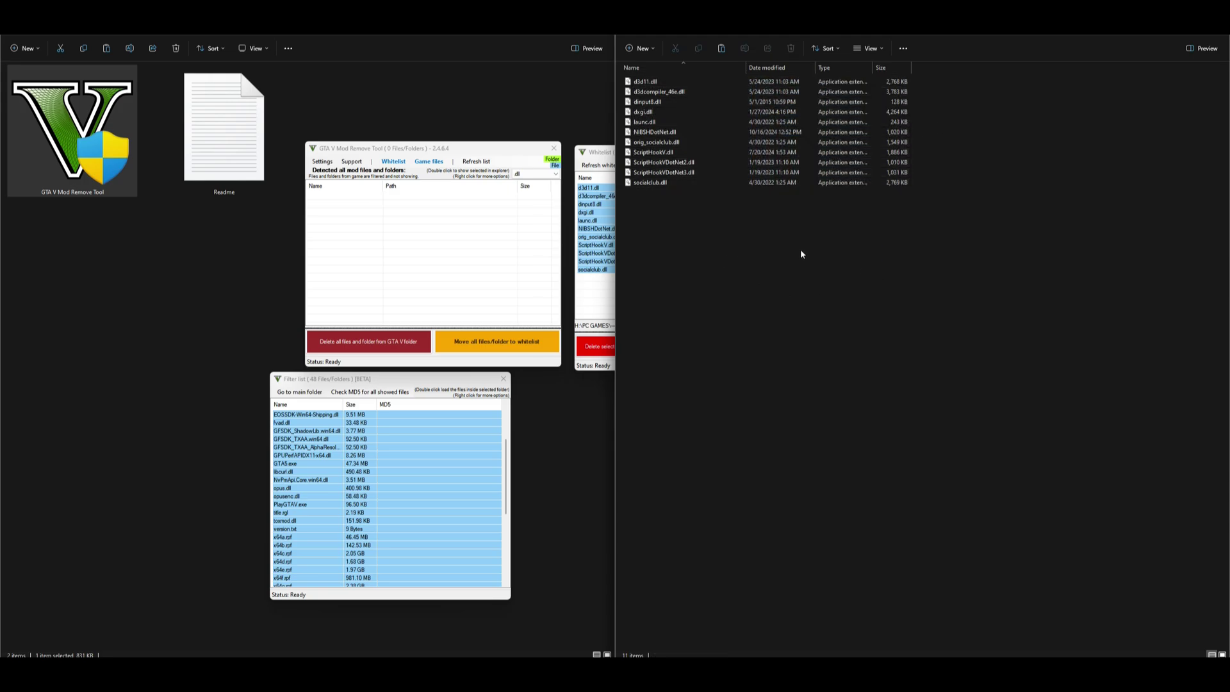
click(599, 152)
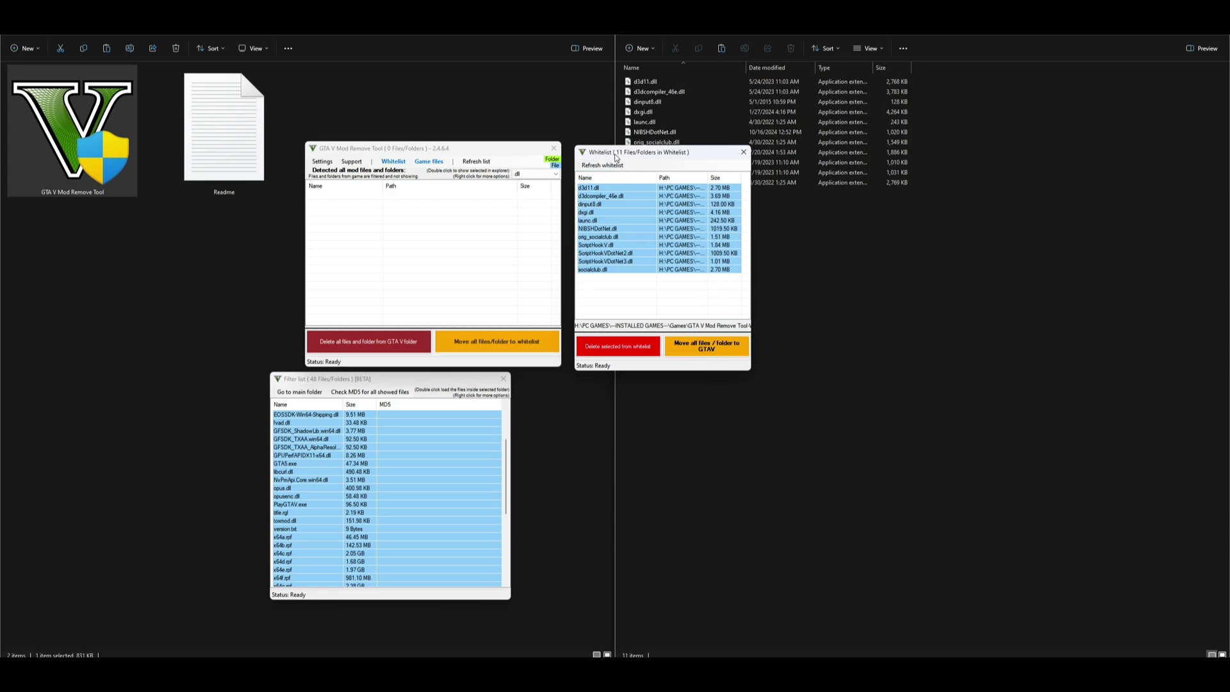
- Reopen the Whitelist window and move all 11 .dll files back to the GTA V folder
click(744, 153)
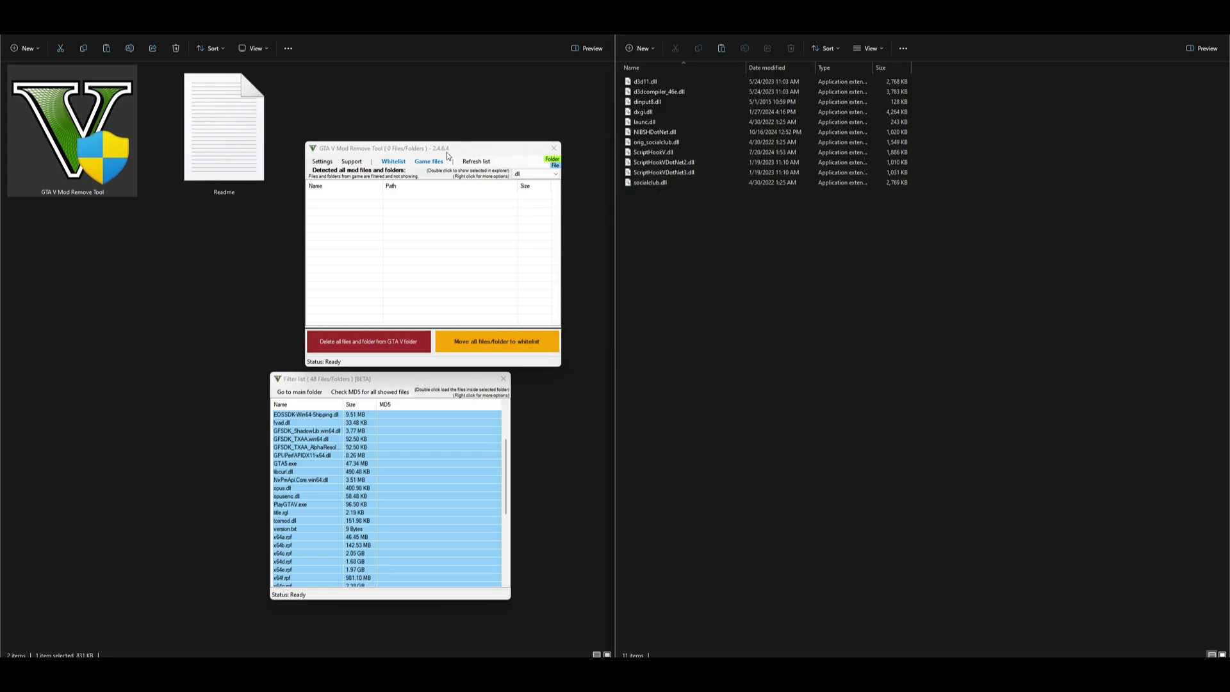
click(388, 163)
drag(659, 224, 715, 158)
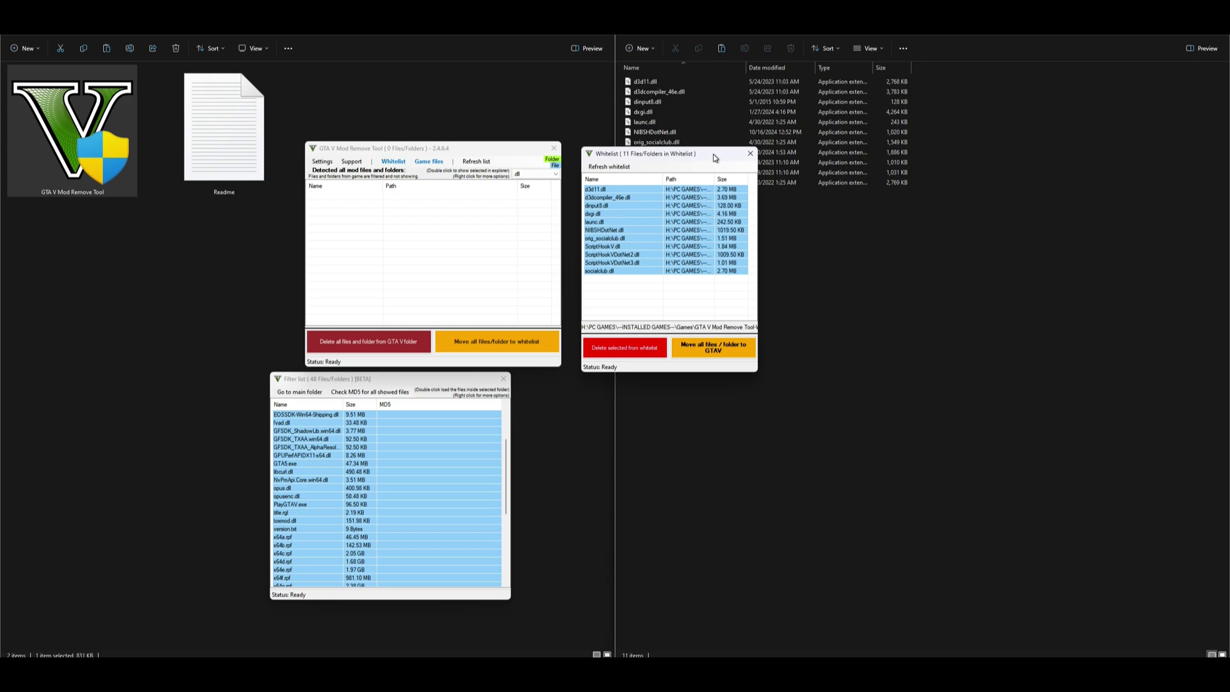
click(713, 352)
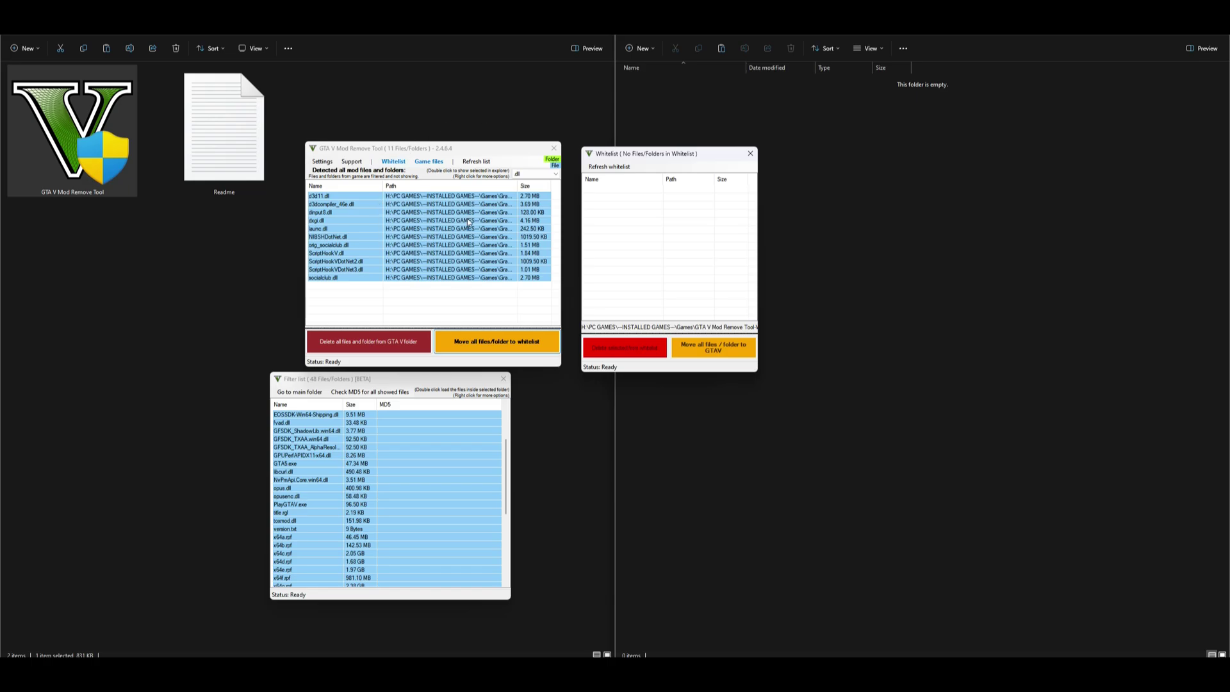
- In the Grand Theft Auto V folder, confirm d3d11, d3dcompiler, d3dcsx, dinput8 and bink2w64 dlls are back
click(728, 81)
double_click(689, 99)
scroll(871, 333, down, 2)
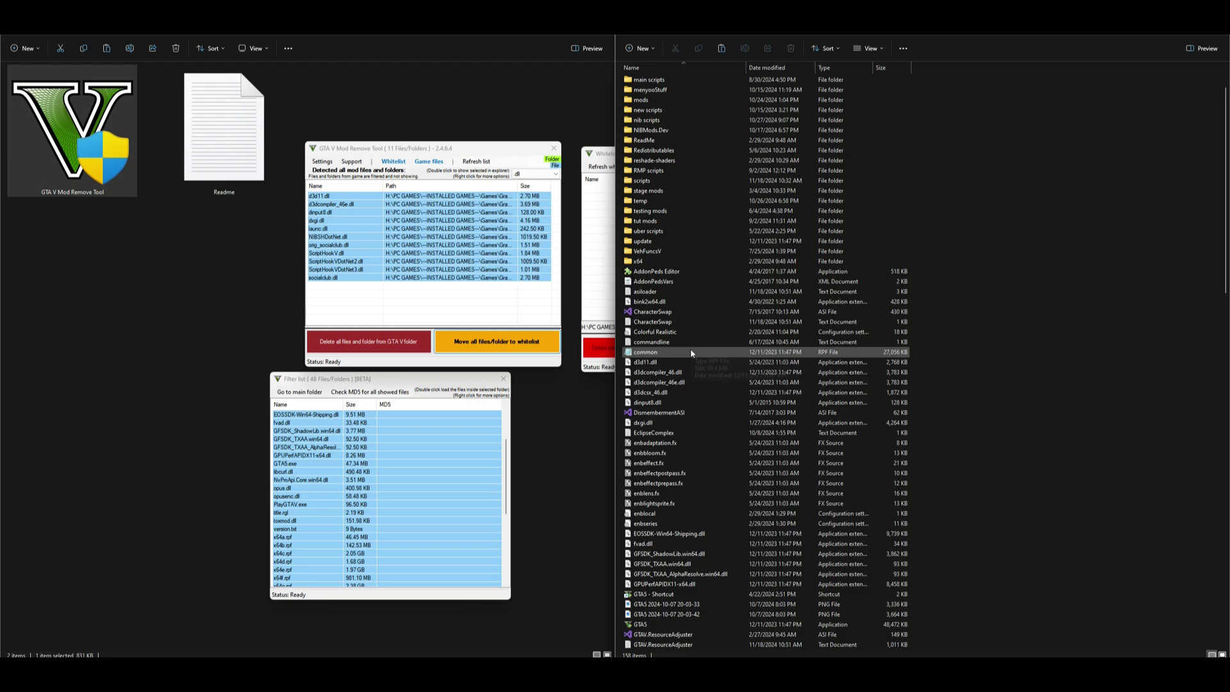
click(717, 362)
shift+click(688, 392)
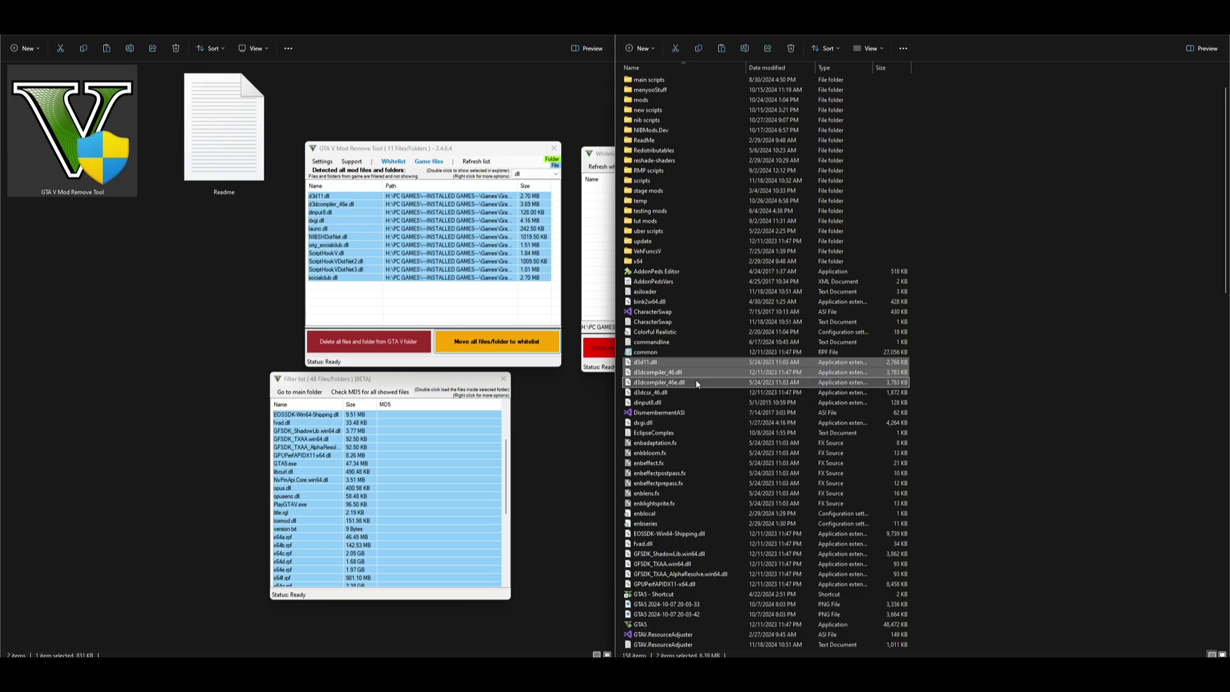
shift+click(687, 402)
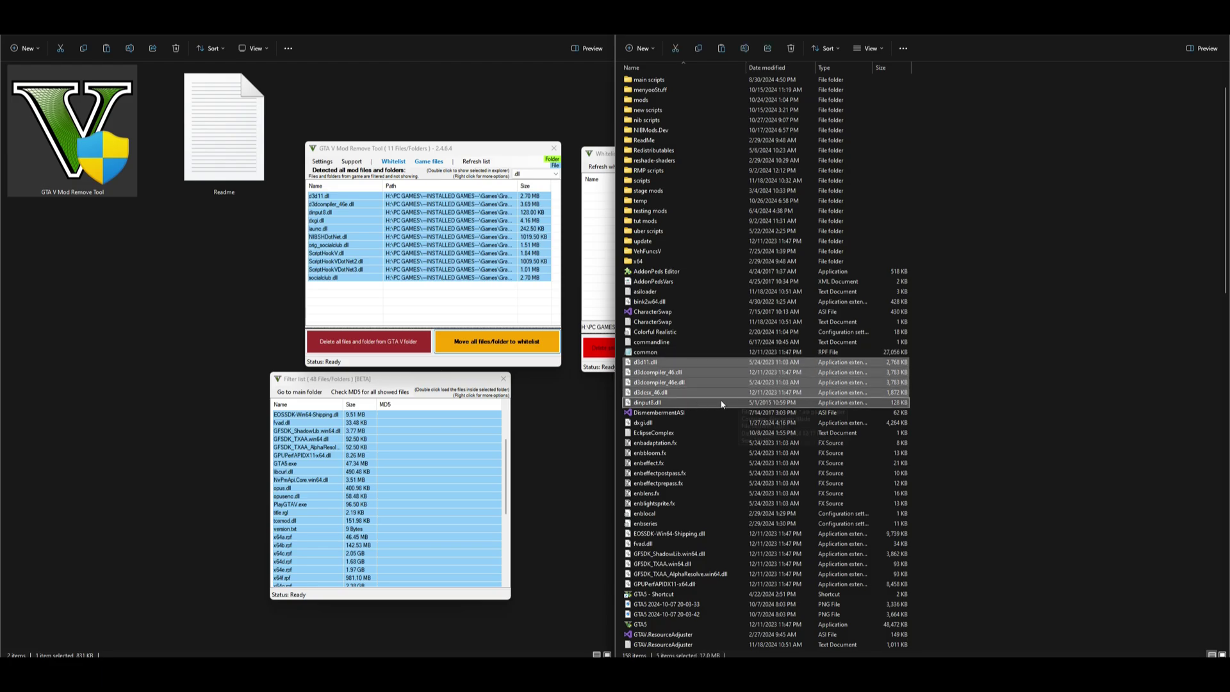
ctrl+click(688, 301)
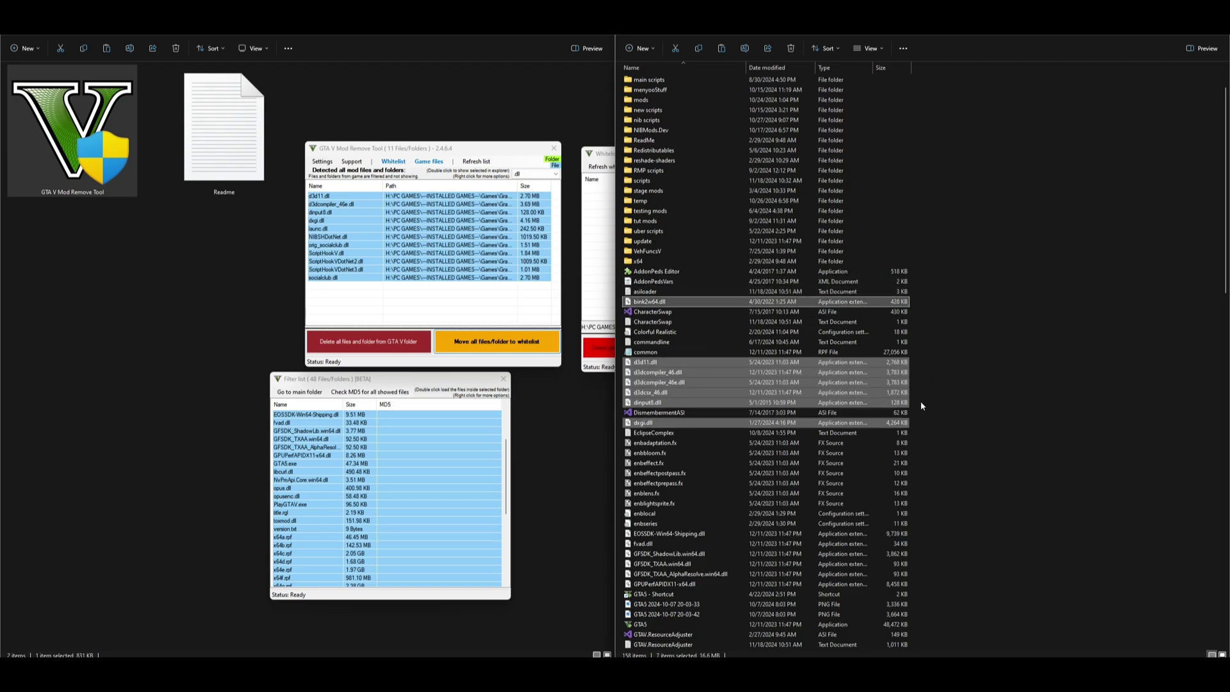
click(1124, 244)
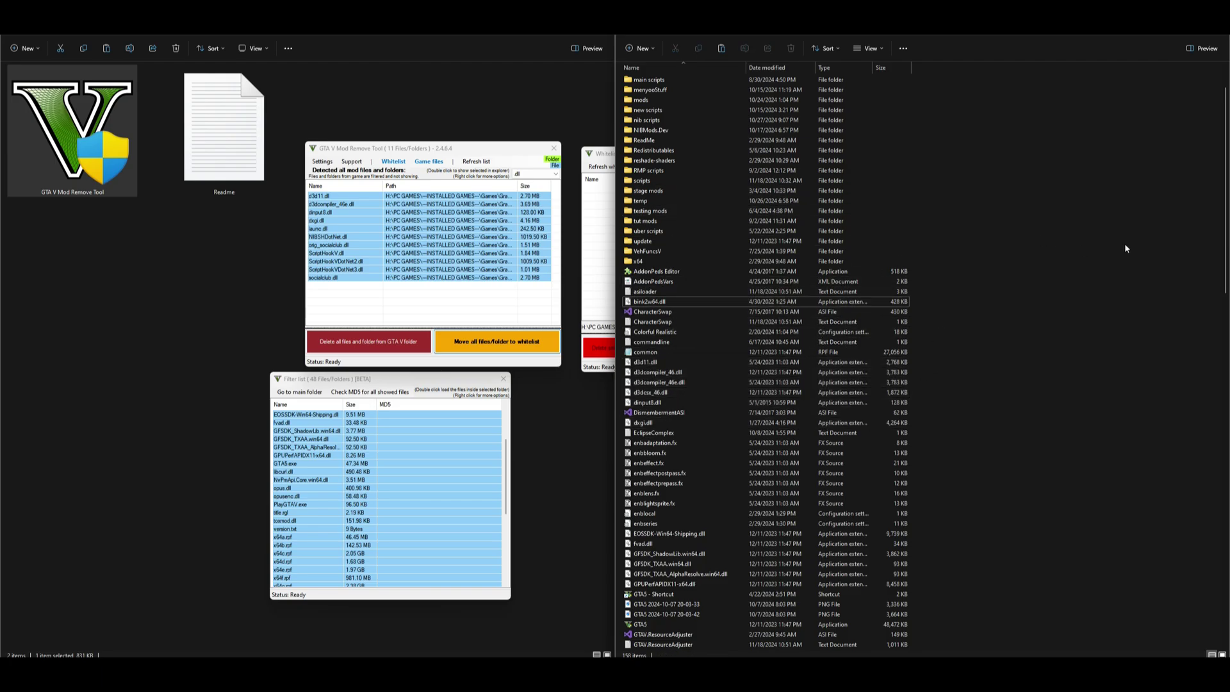
click(603, 155)
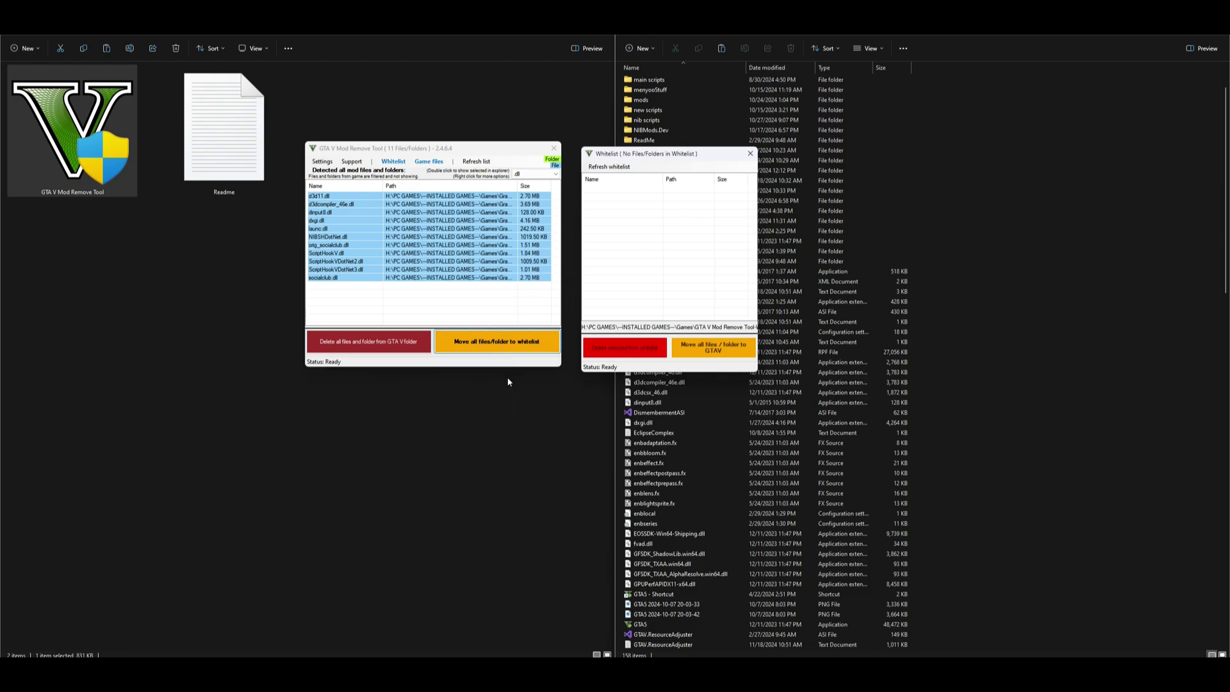
- Close the empty Whitelist window and then the GTA V Mod Remove Tool
mouse_move(714, 152)
mouse_down()
mouse_move(721, 140)
mouse_move(701, 149)
mouse_up()
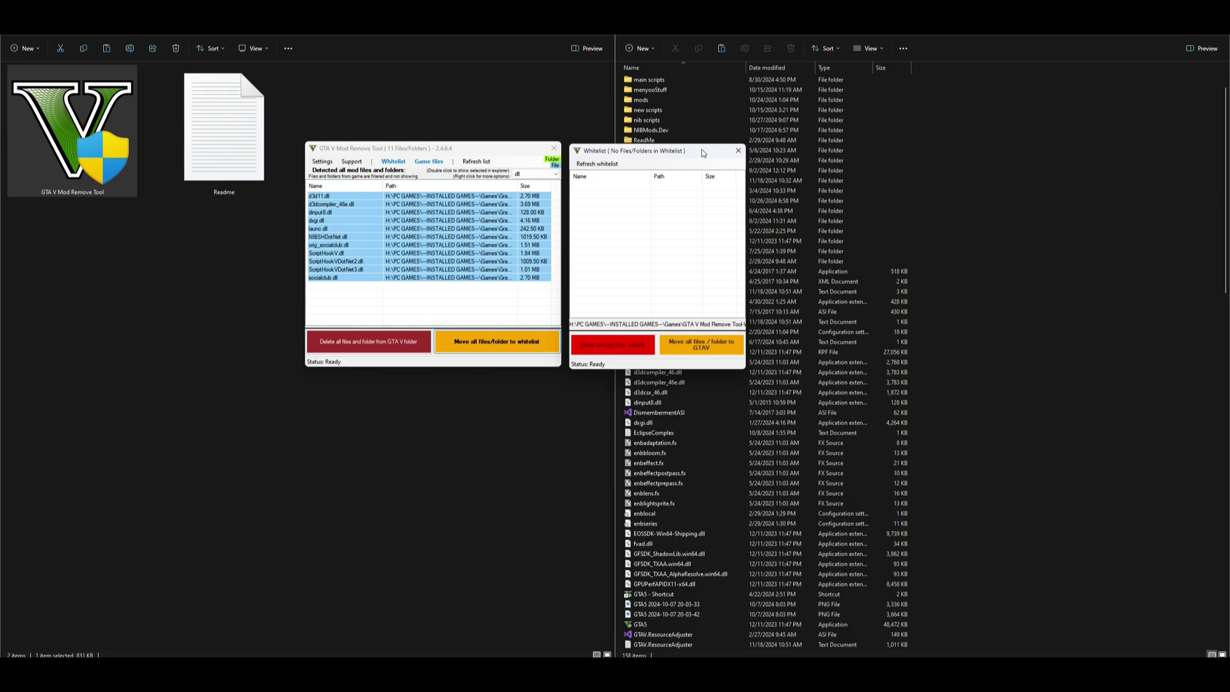
click(738, 151)
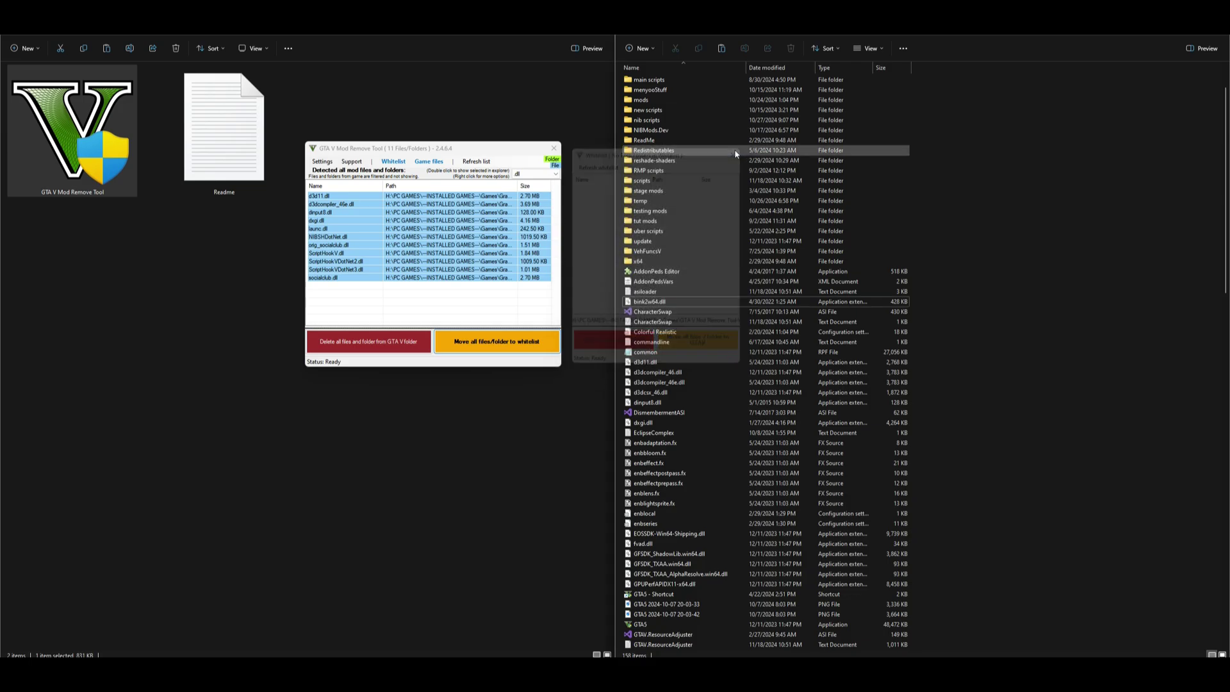
click(554, 149)
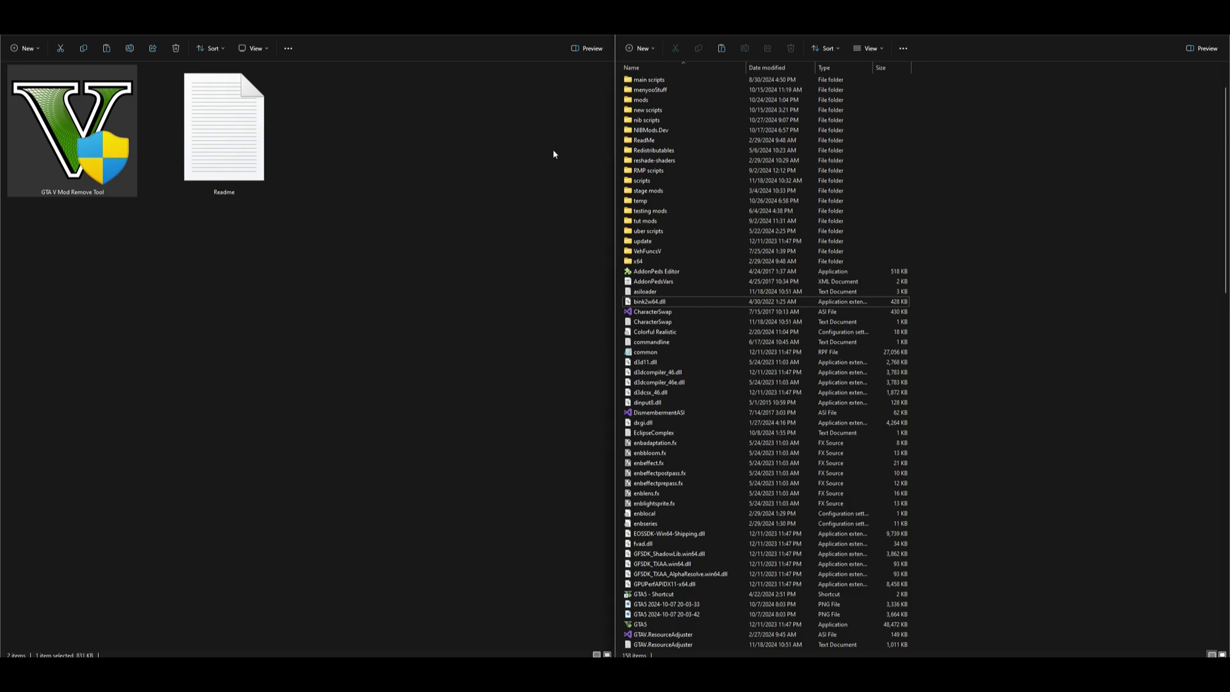